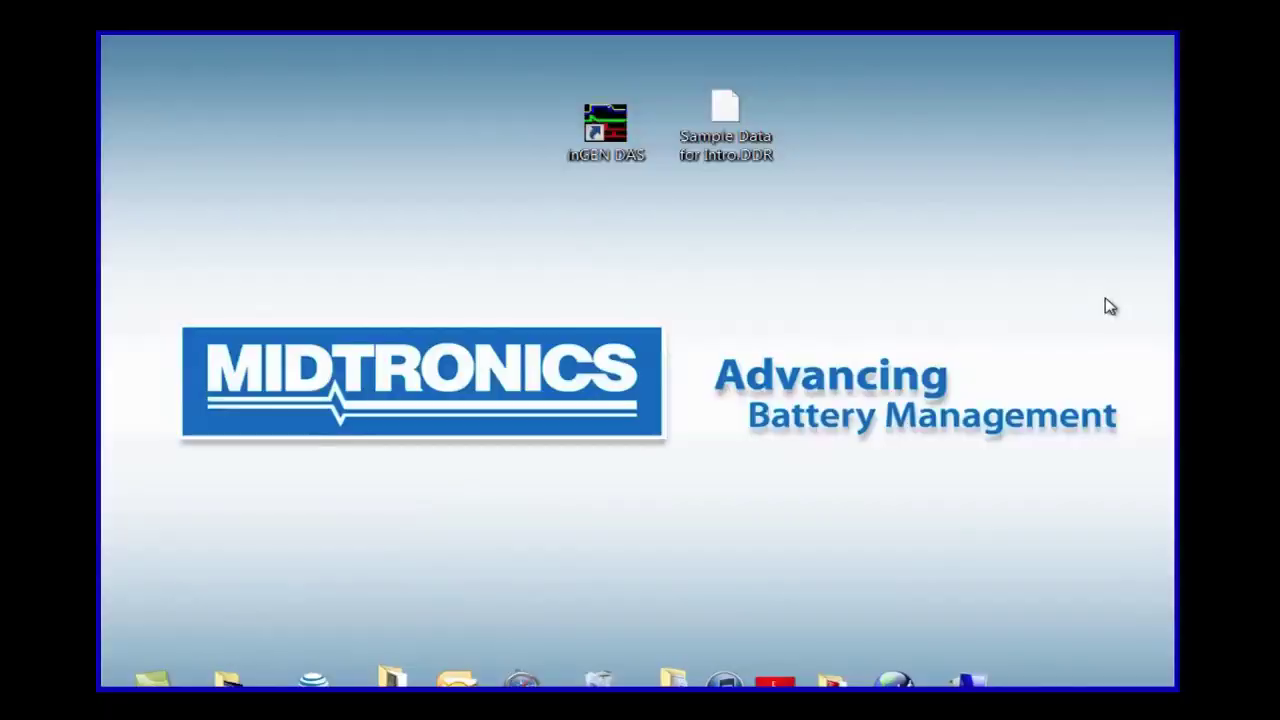
Launch the inGEN DAS software and manually decode the data file Sample Data for Intro.DDR from the Desktop
double_click(600, 143)
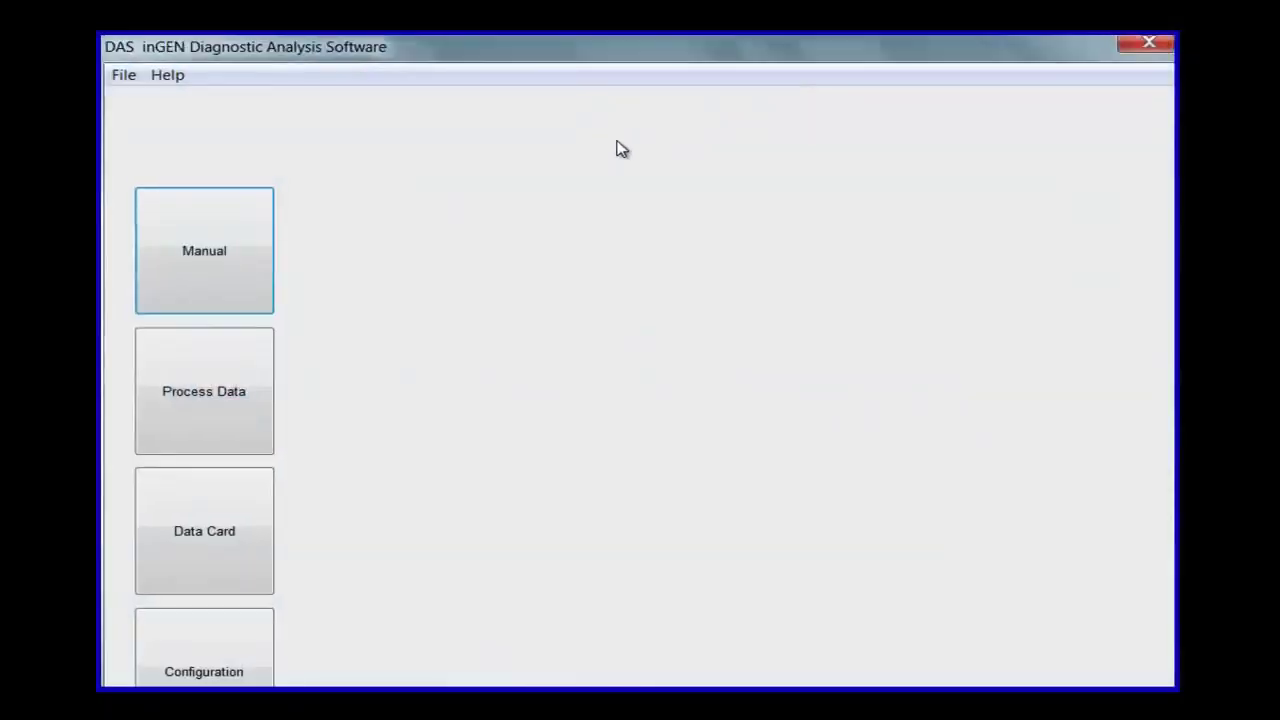
click(216, 383)
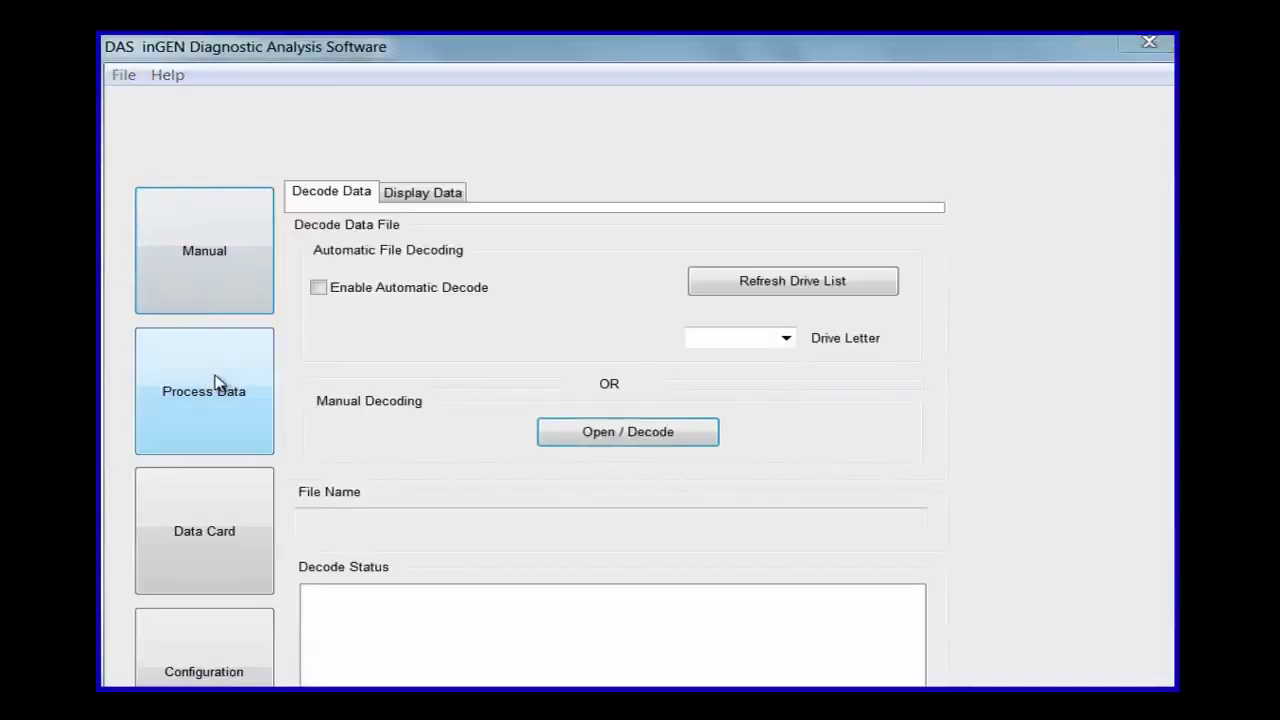
click(598, 437)
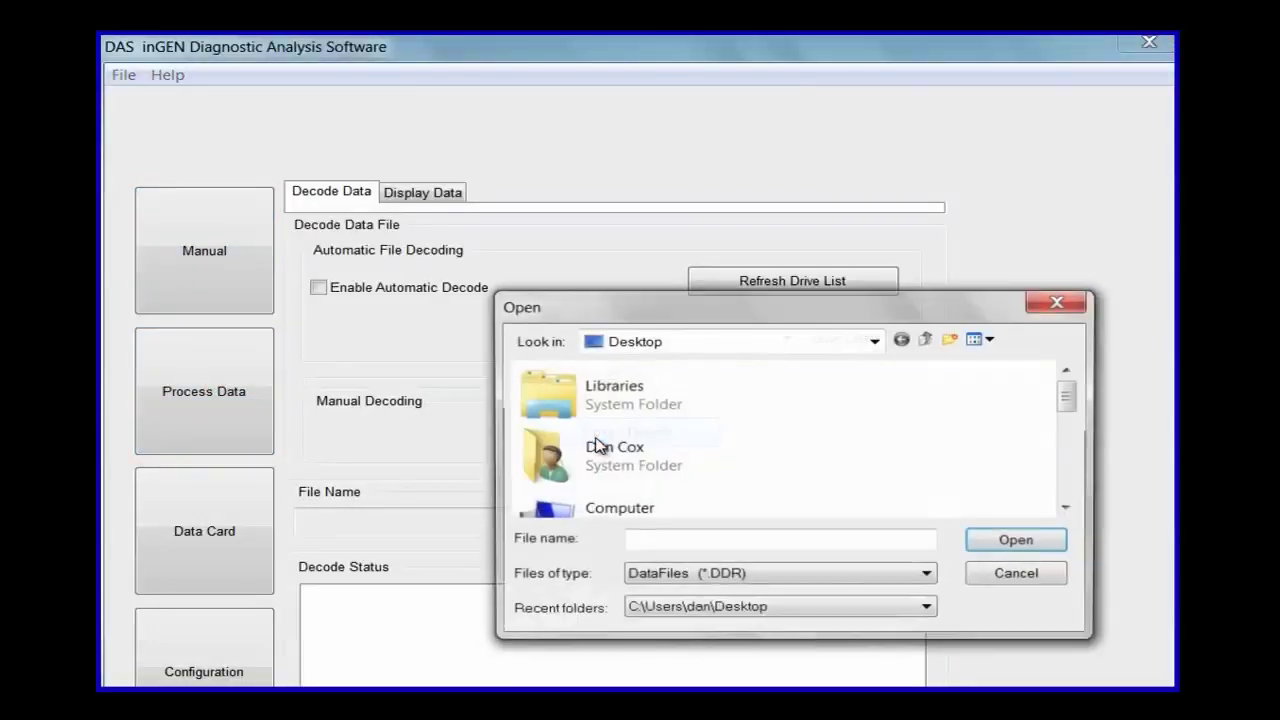
click(1070, 510)
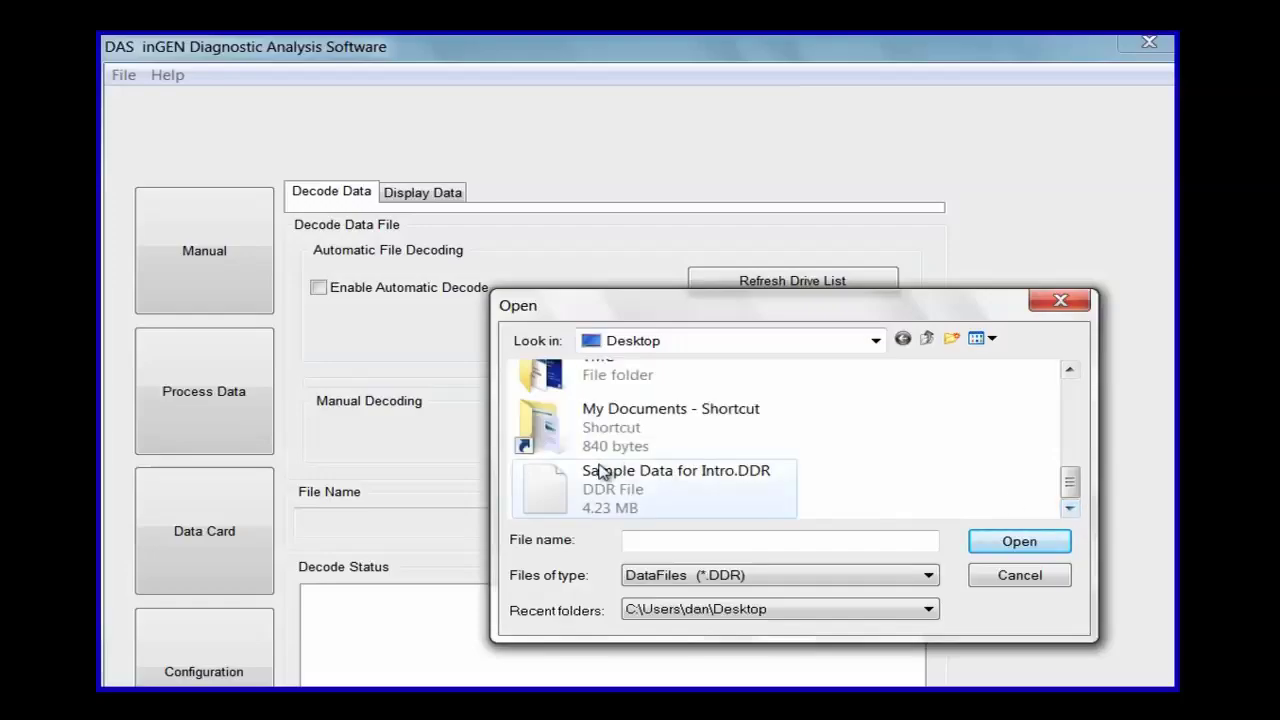
click(597, 478)
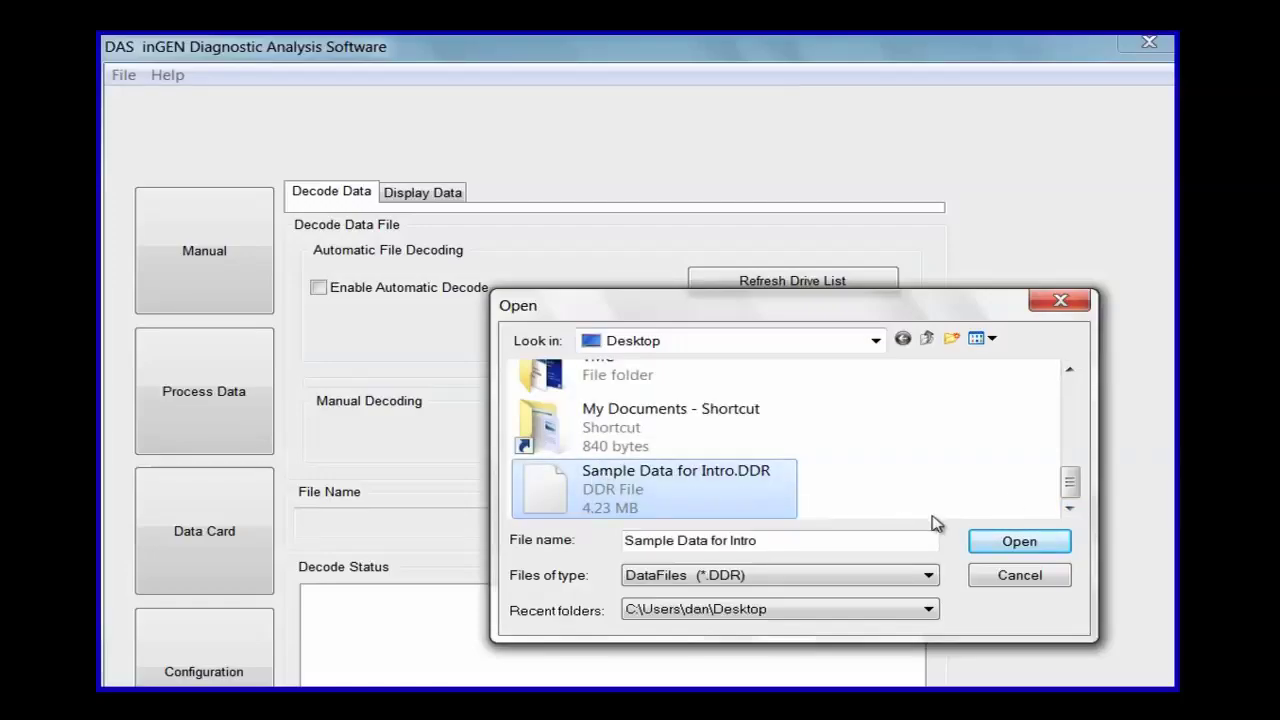
click(1015, 543)
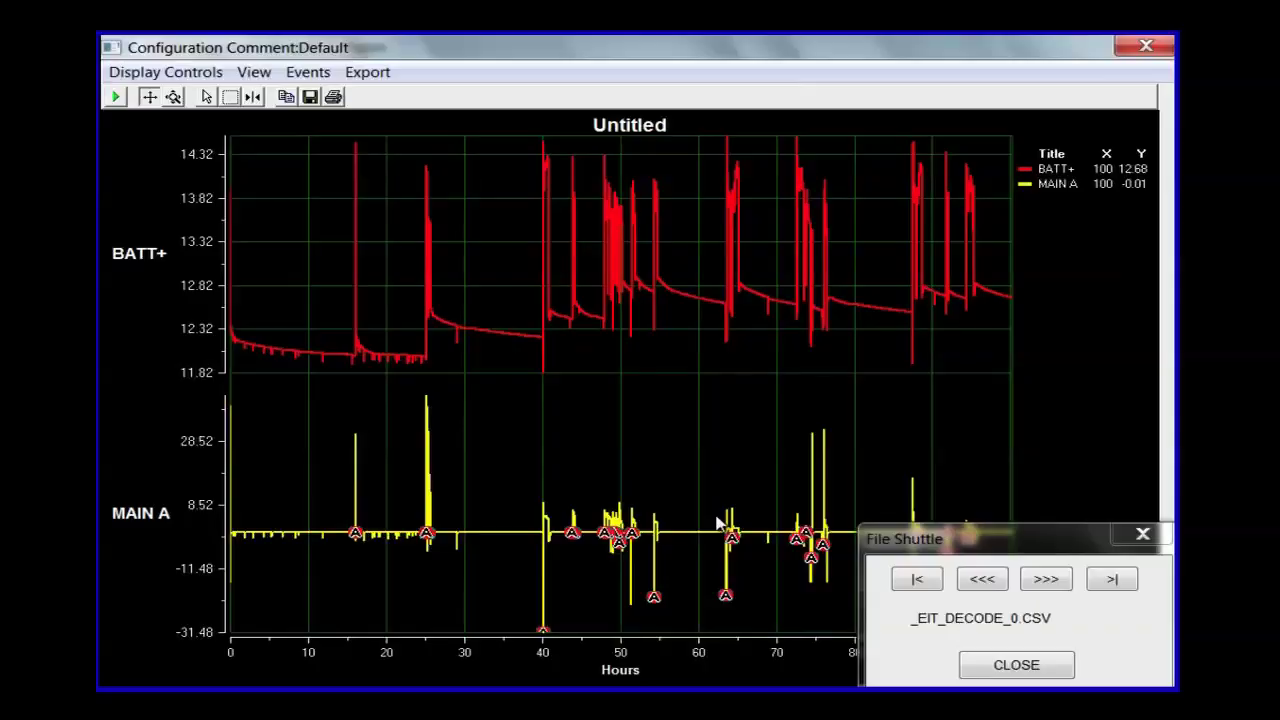
Move the File Shuttle window clear of the graph and zoom in on roughly hours 1 to 23
click(728, 510)
drag(1040, 537, 1004, 690)
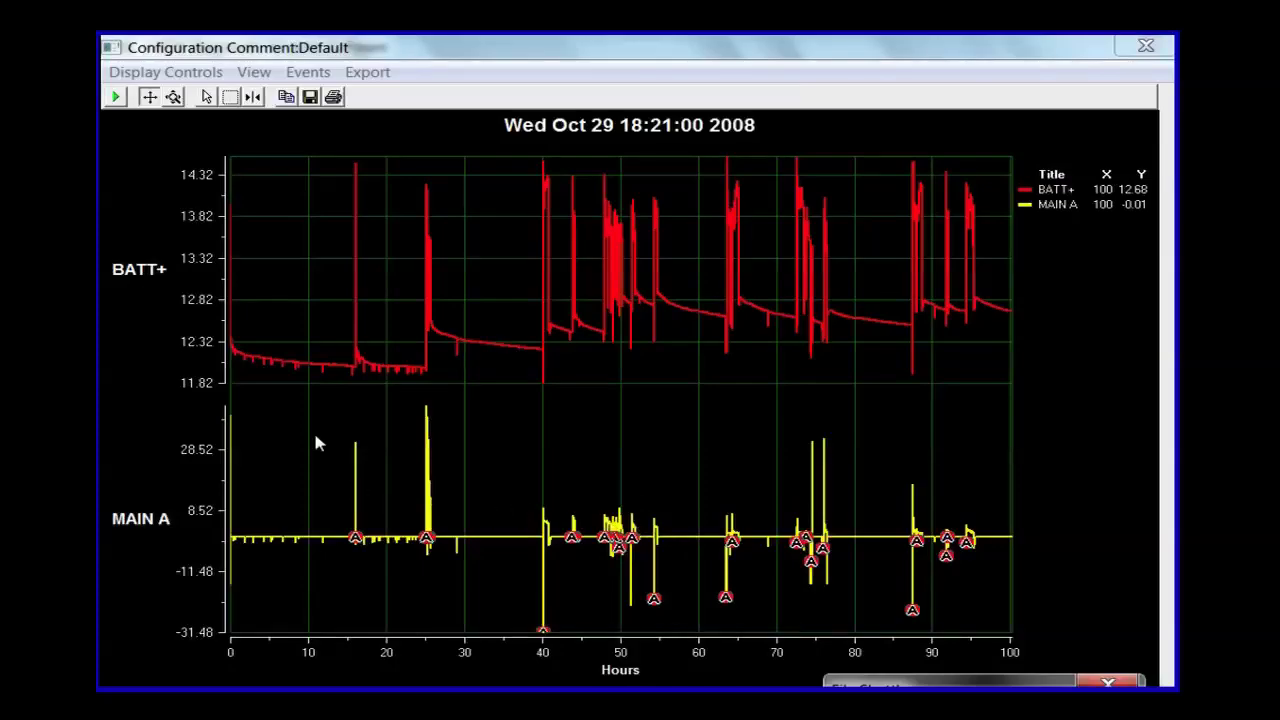
click(233, 102)
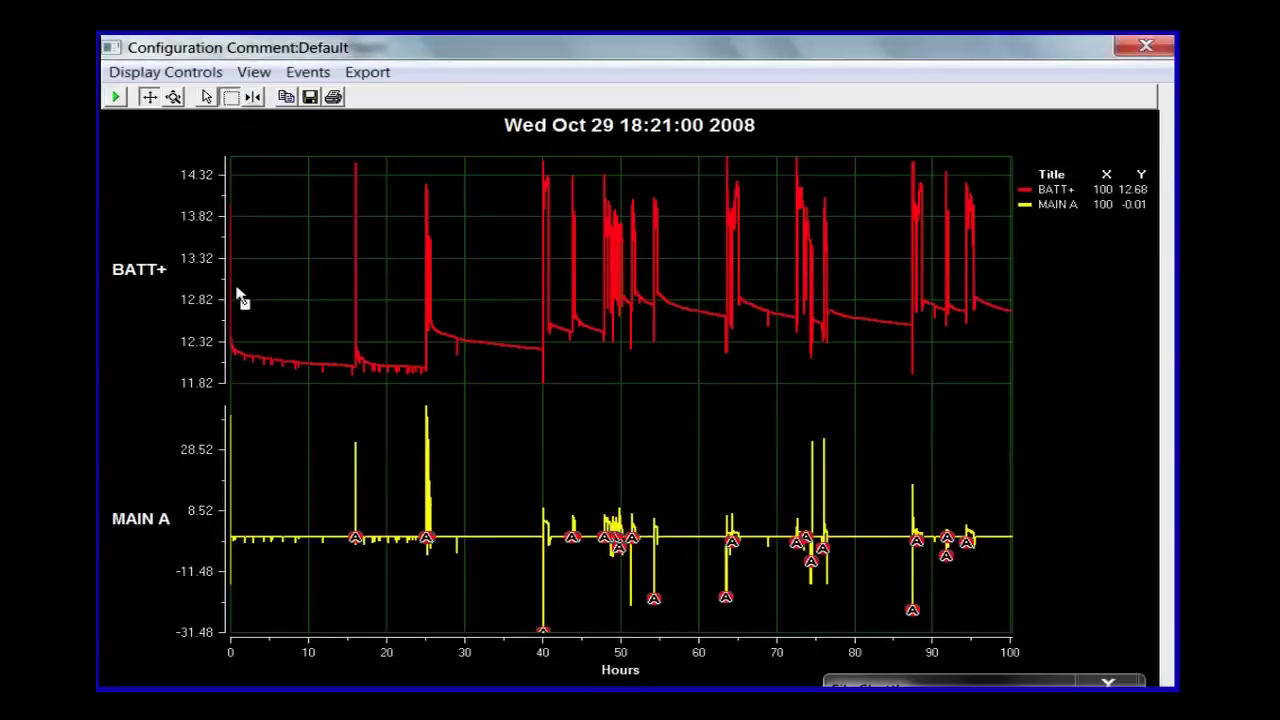
drag(238, 424, 417, 500)
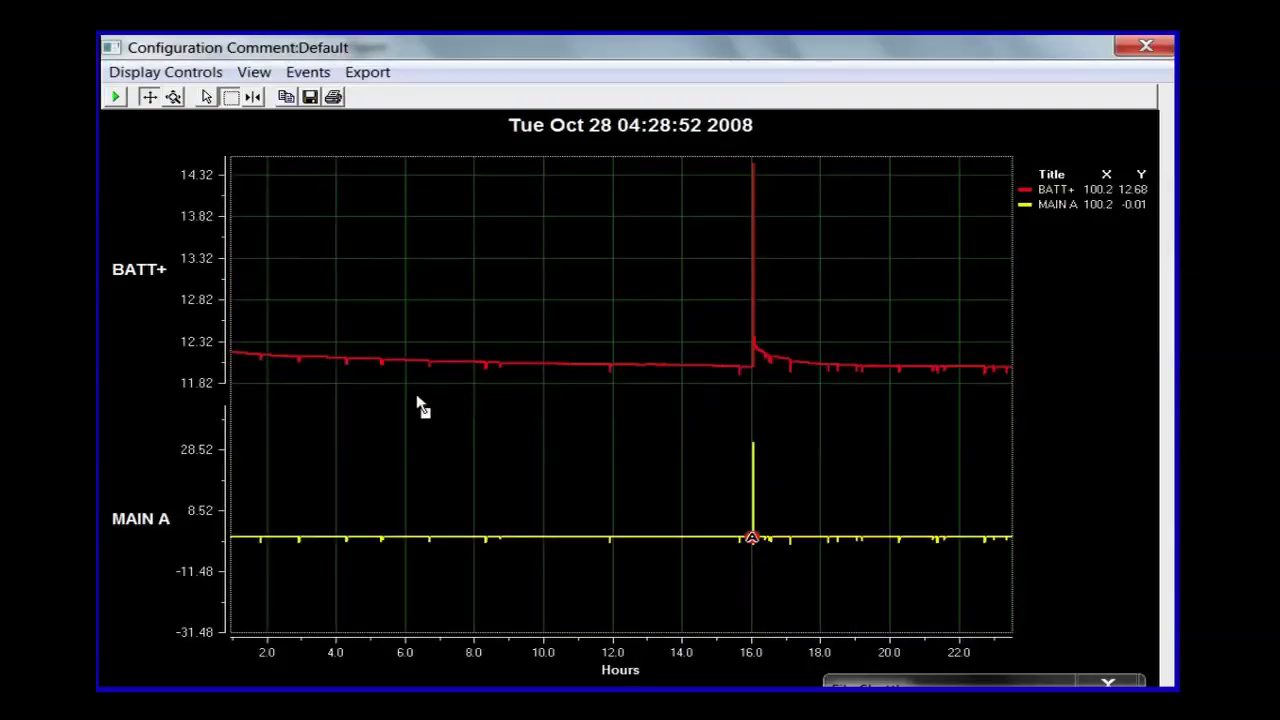
Zoom in on roughly hours 1.4 to 13 and fit the BATT+ and MAIN A axes to the traces
mouse_move(244, 302)
mouse_down()
mouse_move(590, 394)
mouse_move(652, 430)
mouse_up()
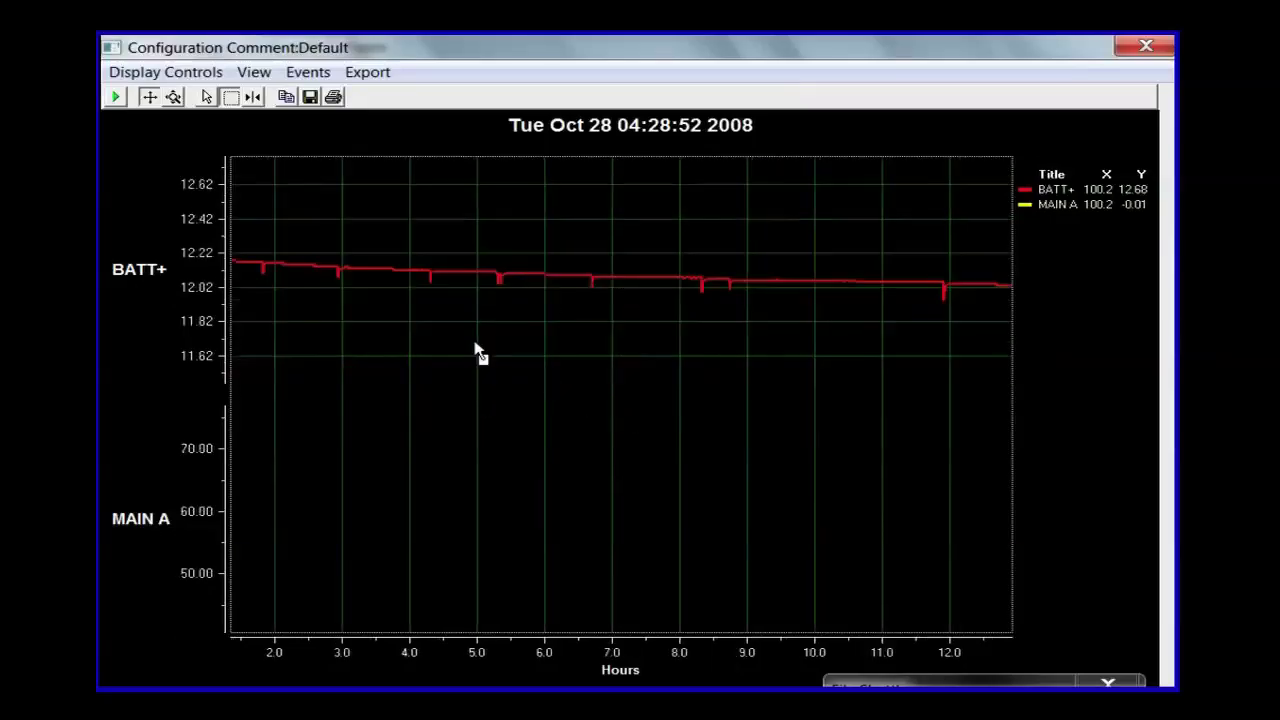
right_click(140, 272)
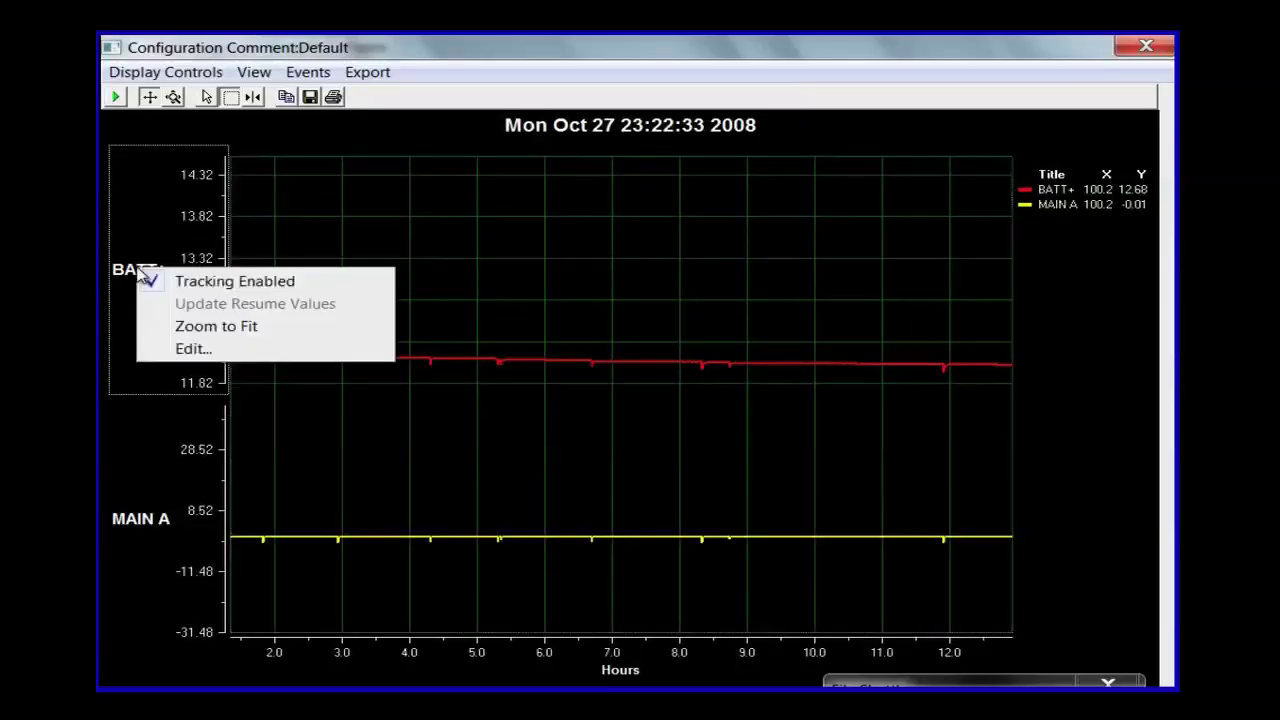
click(197, 330)
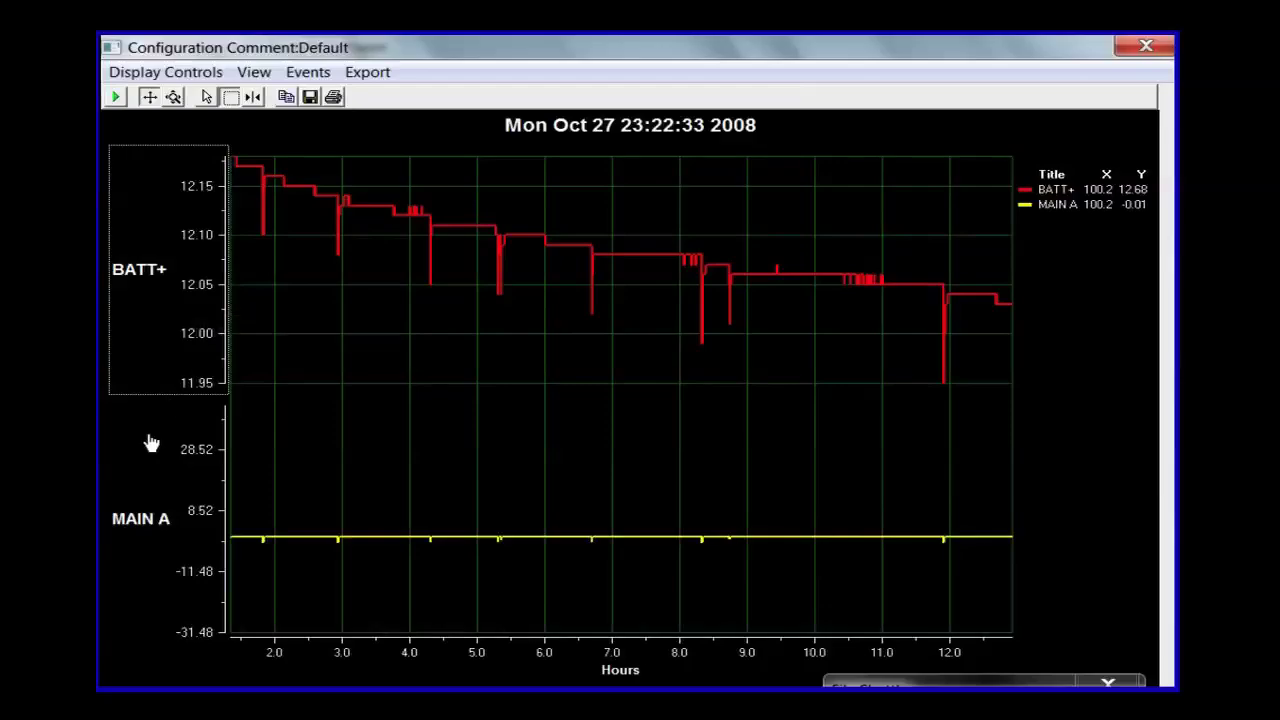
right_click(143, 522)
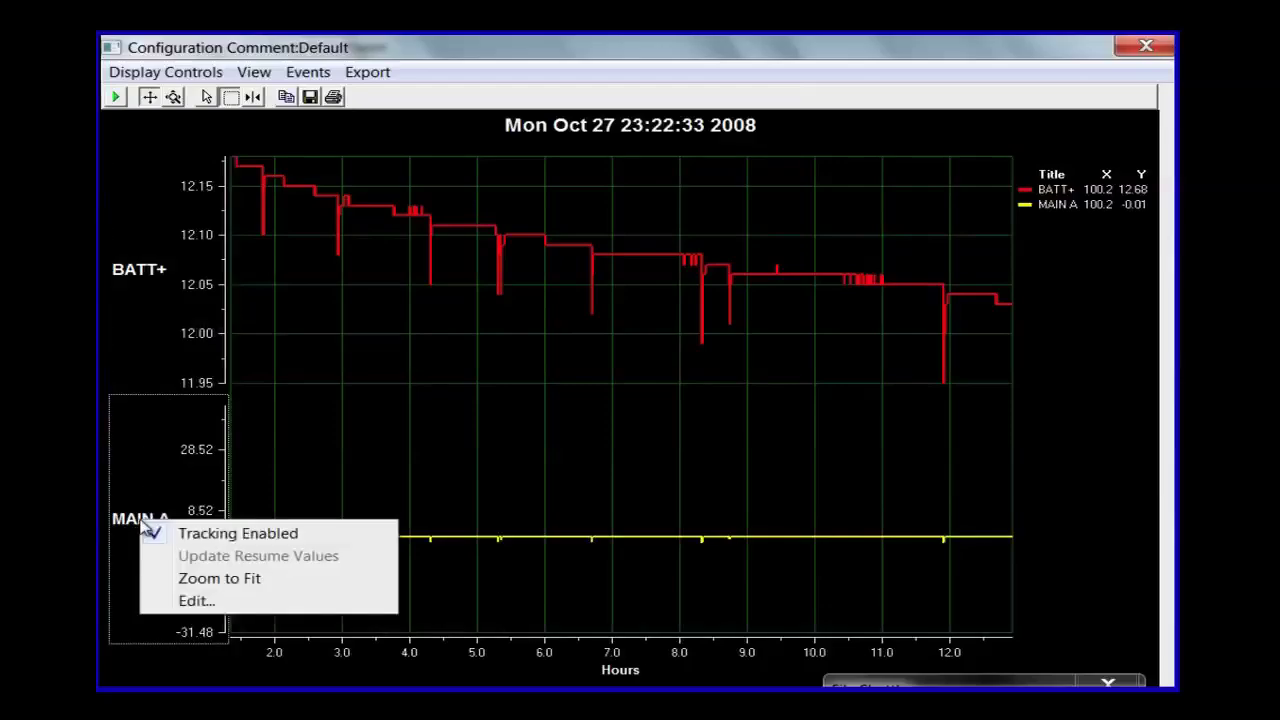
click(187, 580)
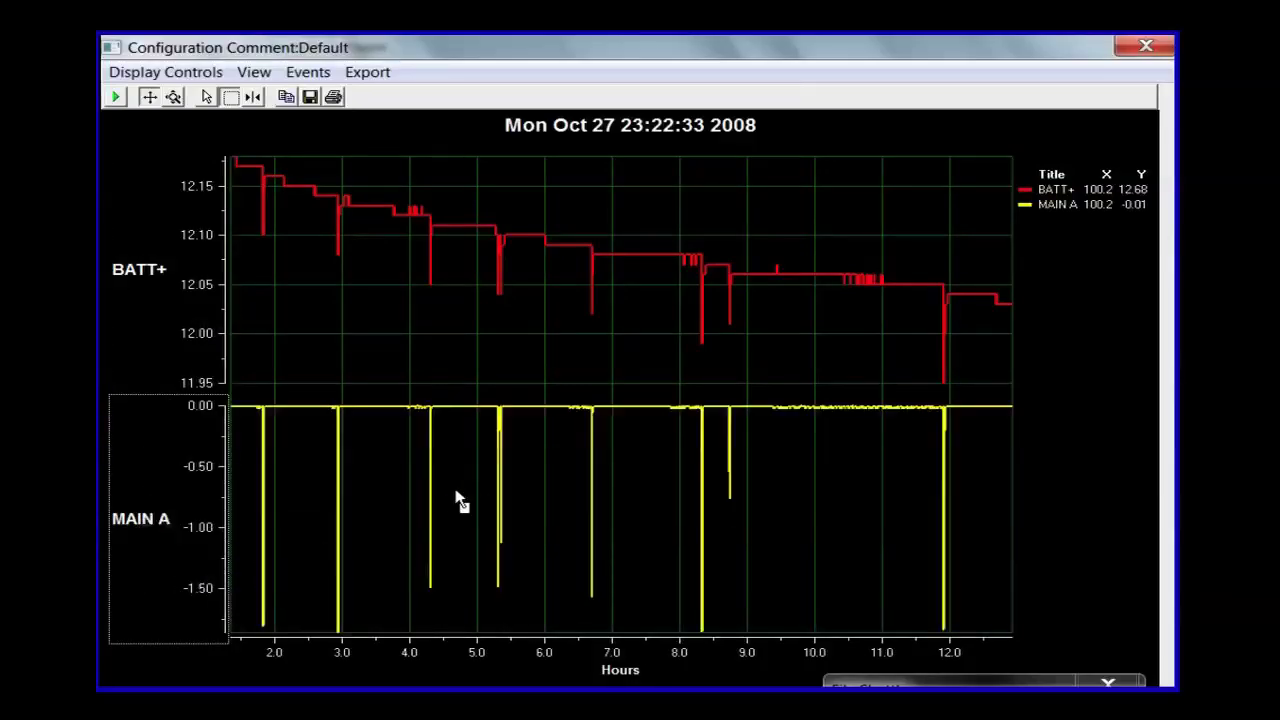
Read the battery voltage and current with the data cursor at the dips near 1.8, 2.9, 4.3 and 6.7 hours
click(253, 97)
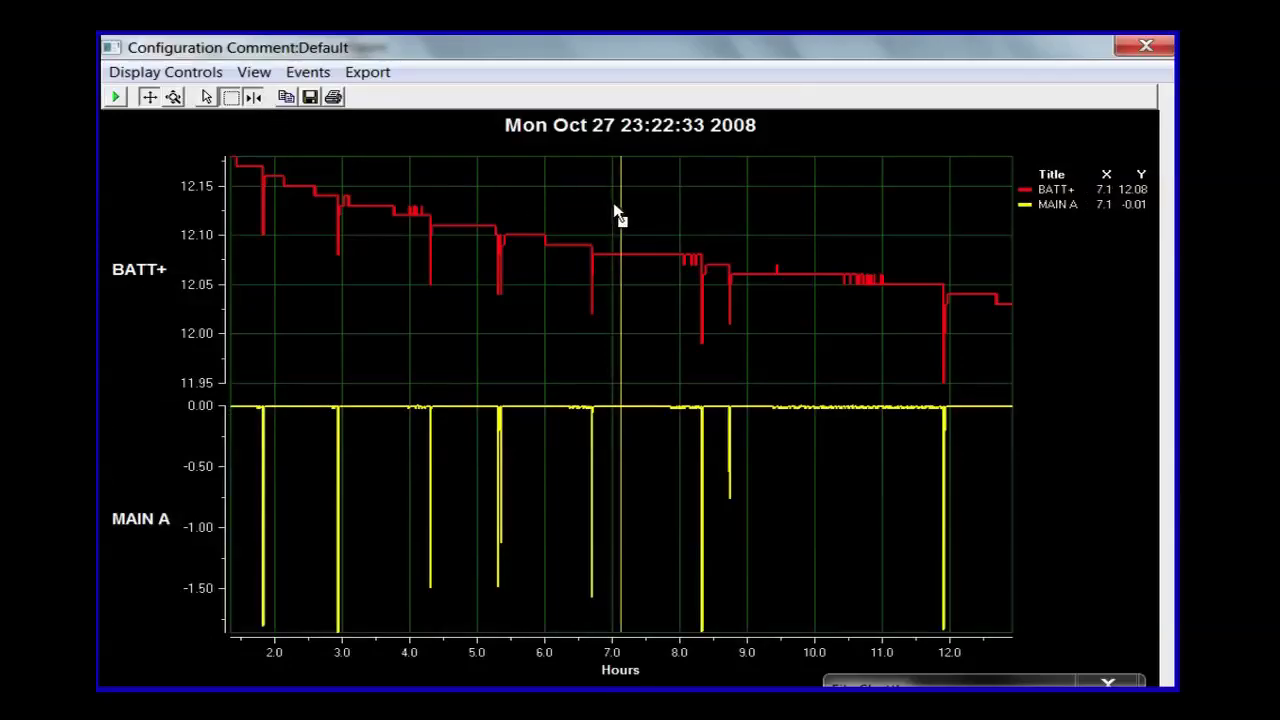
drag(624, 219, 267, 249)
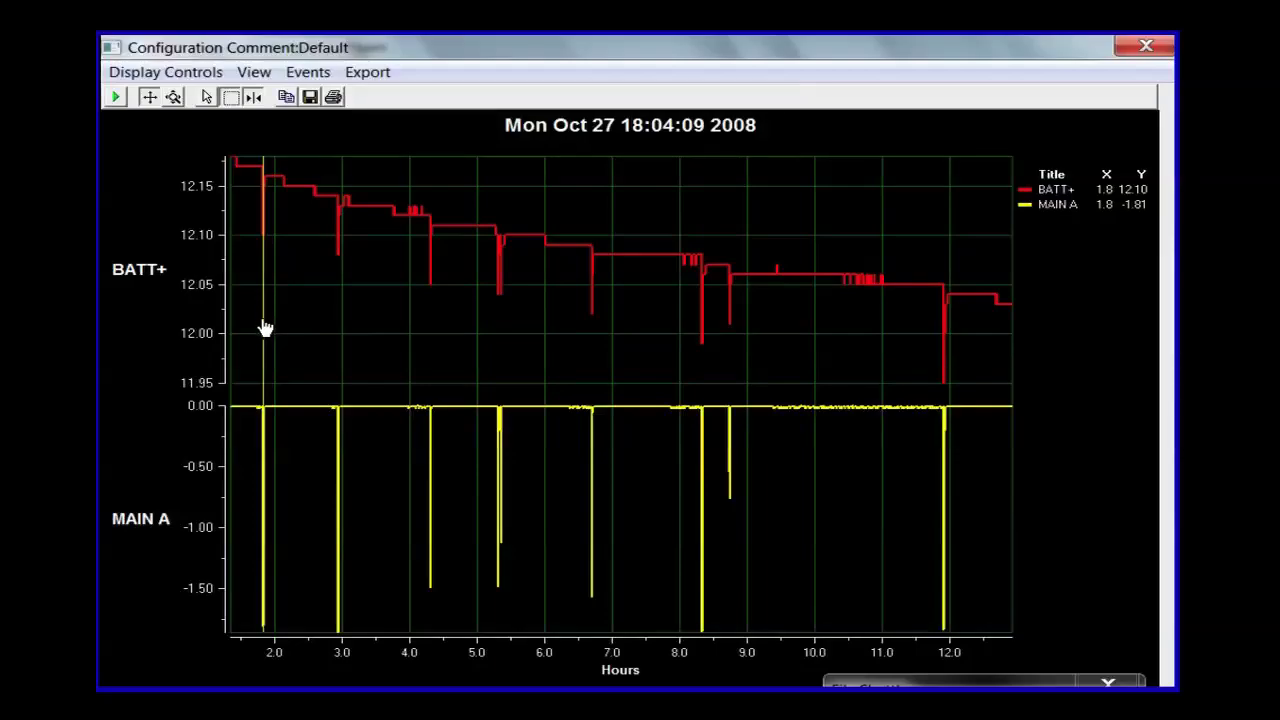
drag(265, 328, 340, 350)
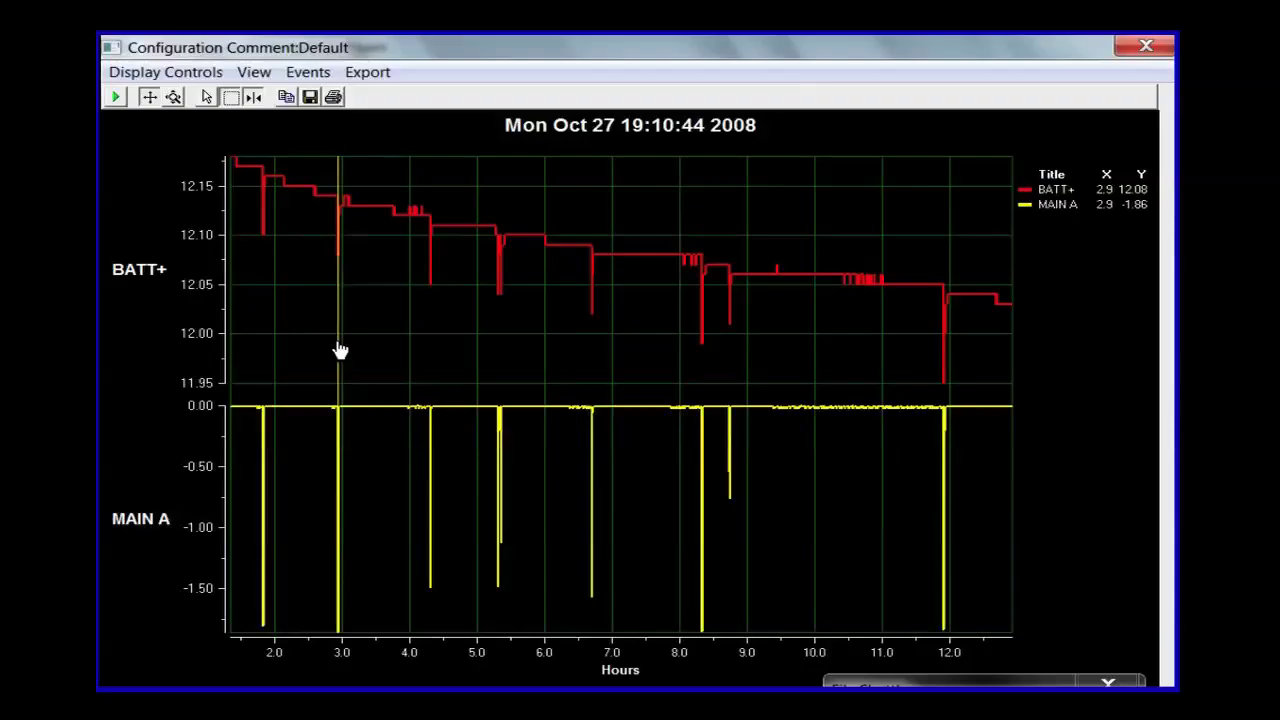
drag(340, 350, 432, 377)
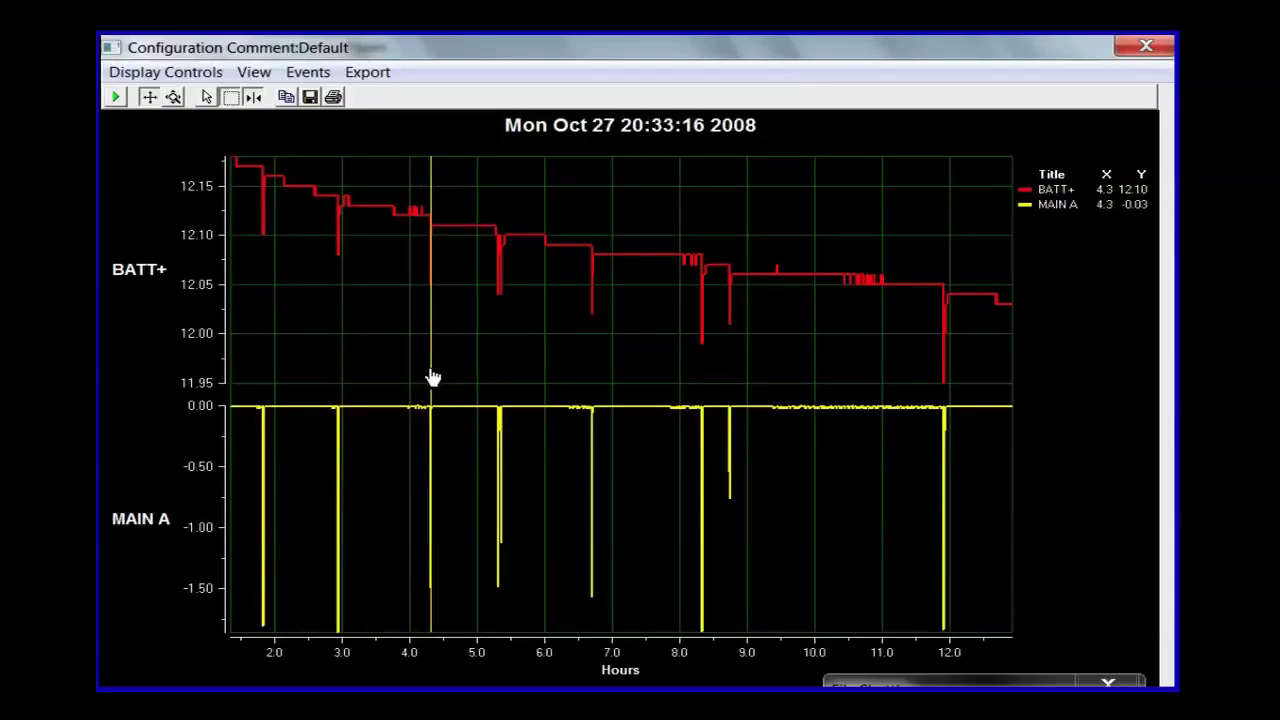
drag(432, 368, 593, 441)
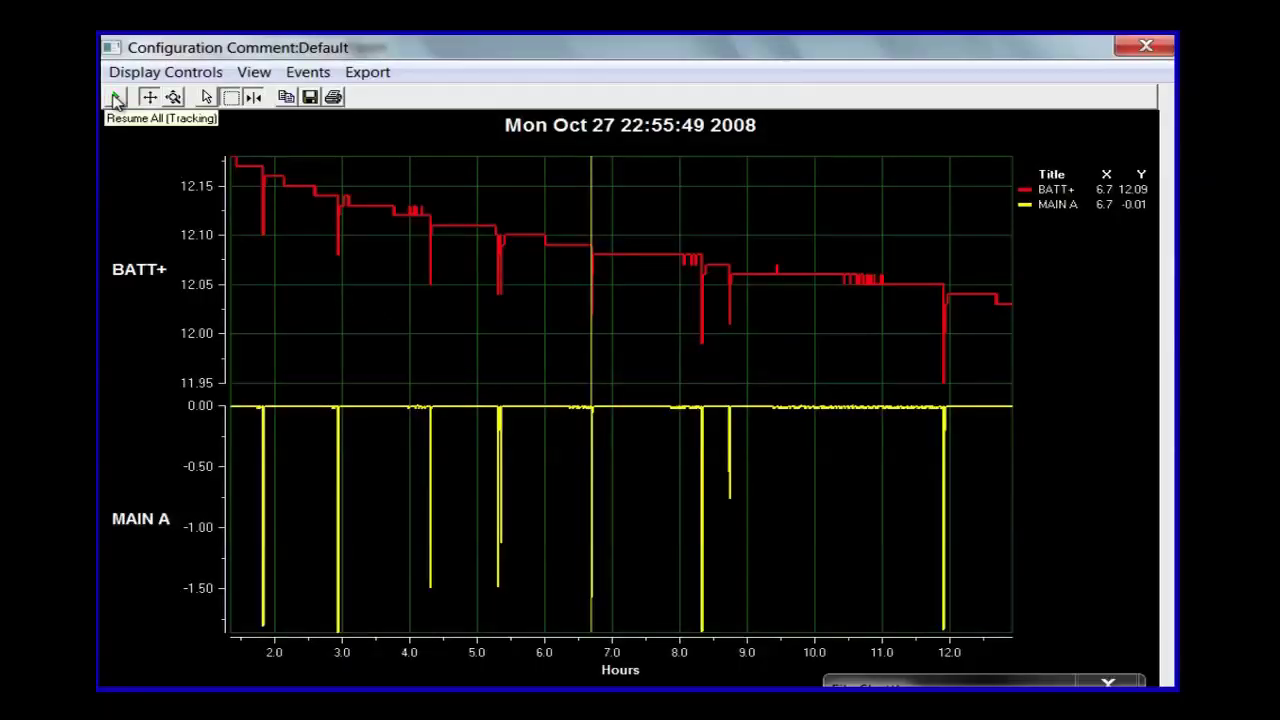
Restore the full time range, zoom in on roughly hours 46 to 57.5, and fit the MAIN A and BATT+ axes
click(116, 99)
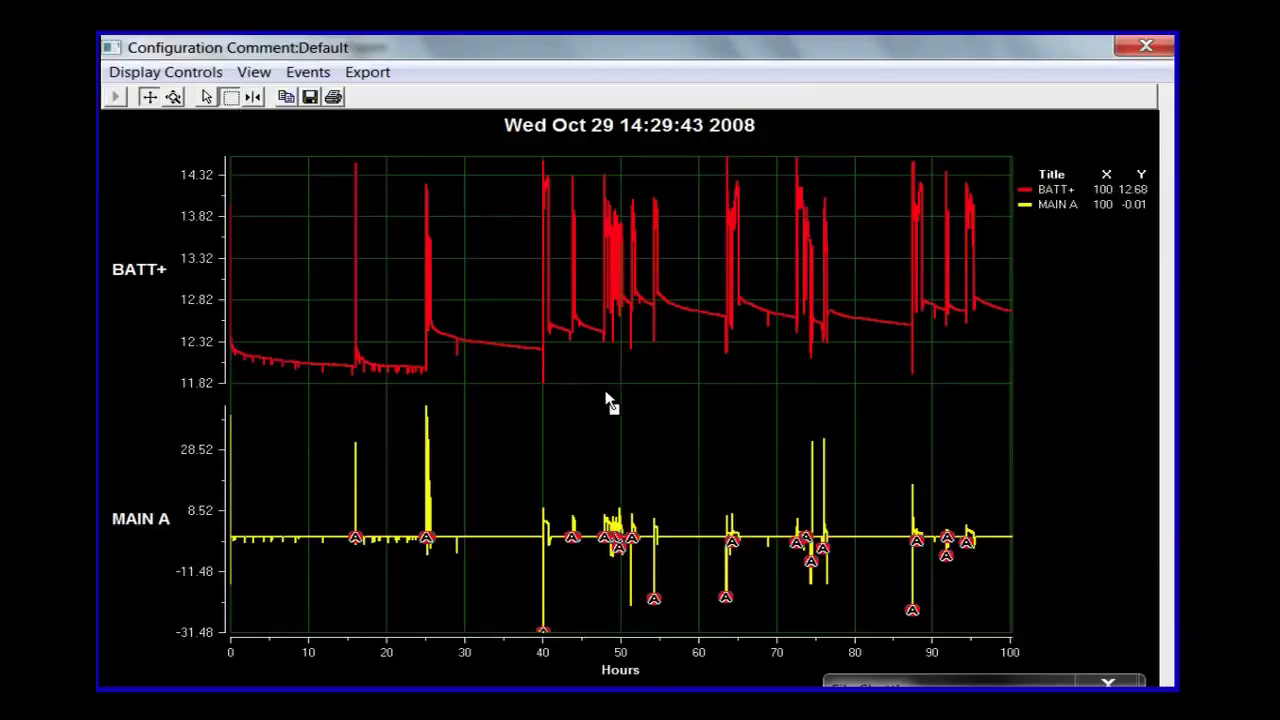
drag(590, 406, 681, 472)
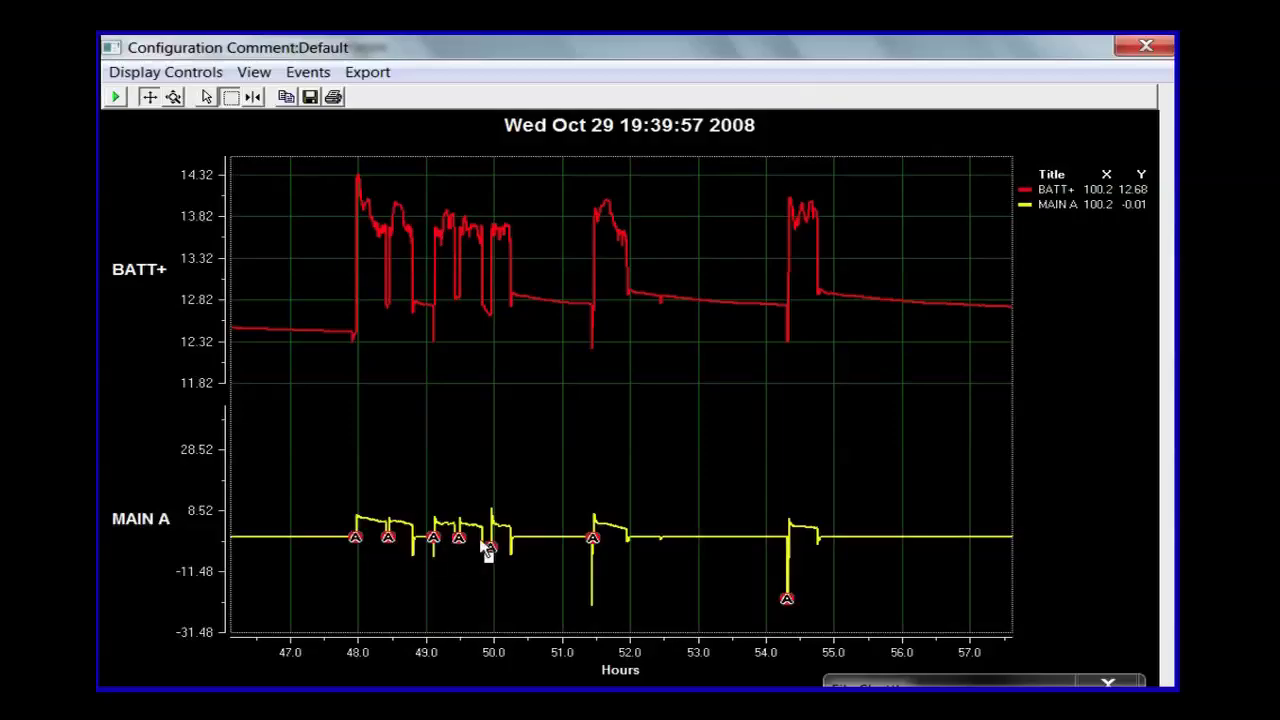
right_click(131, 523)
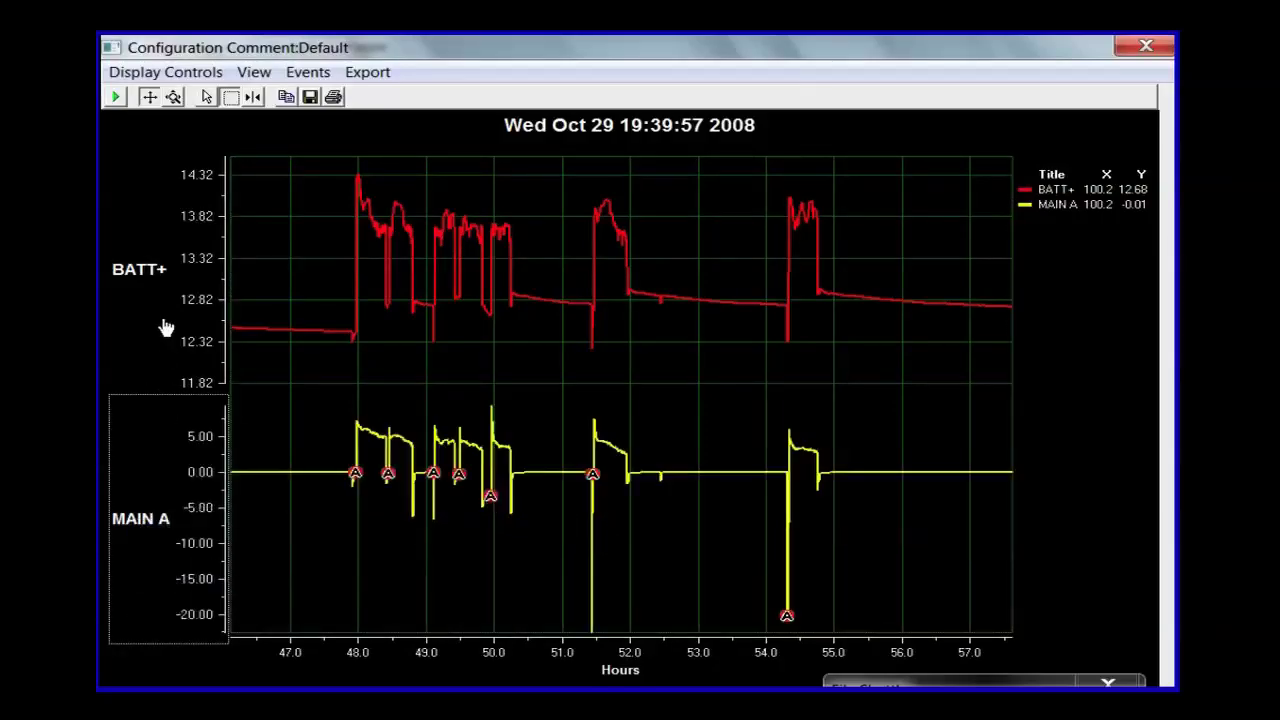
right_click(152, 262)
click(214, 318)
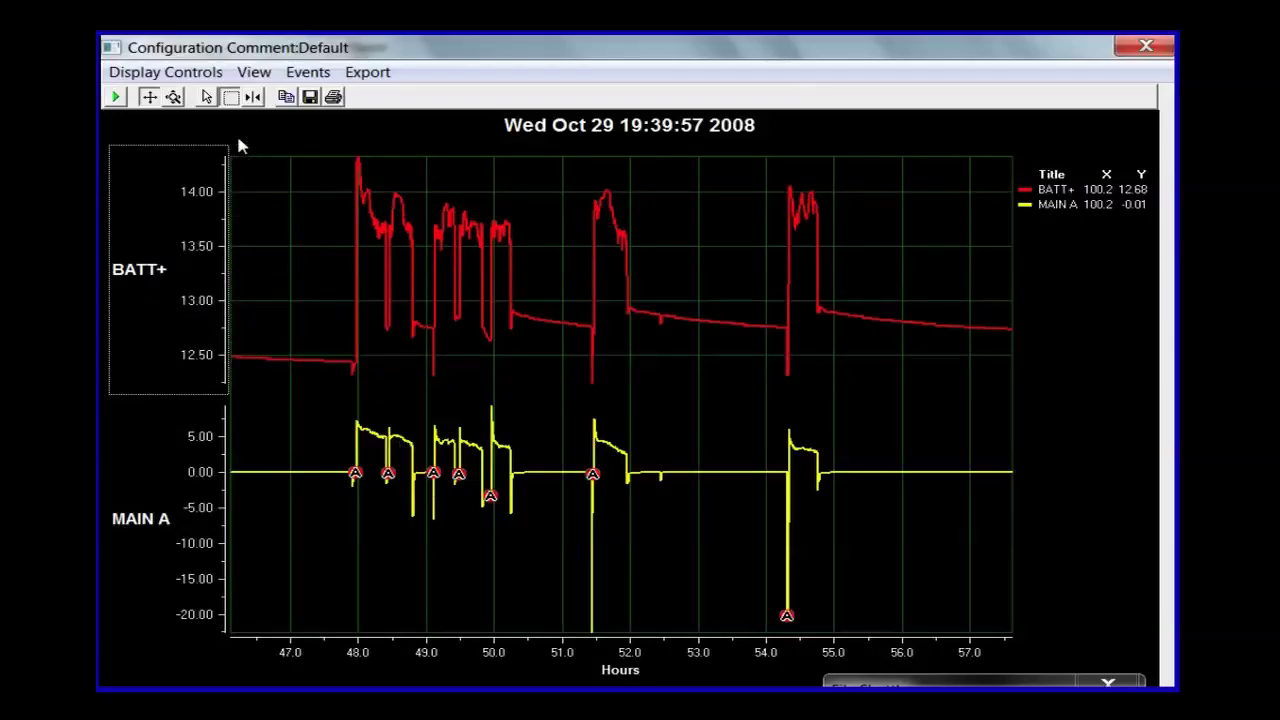
Open the trigger event marked near 49.1 hours and read its traces with the data cursor at about 32.1 and 42.5 seconds
click(208, 97)
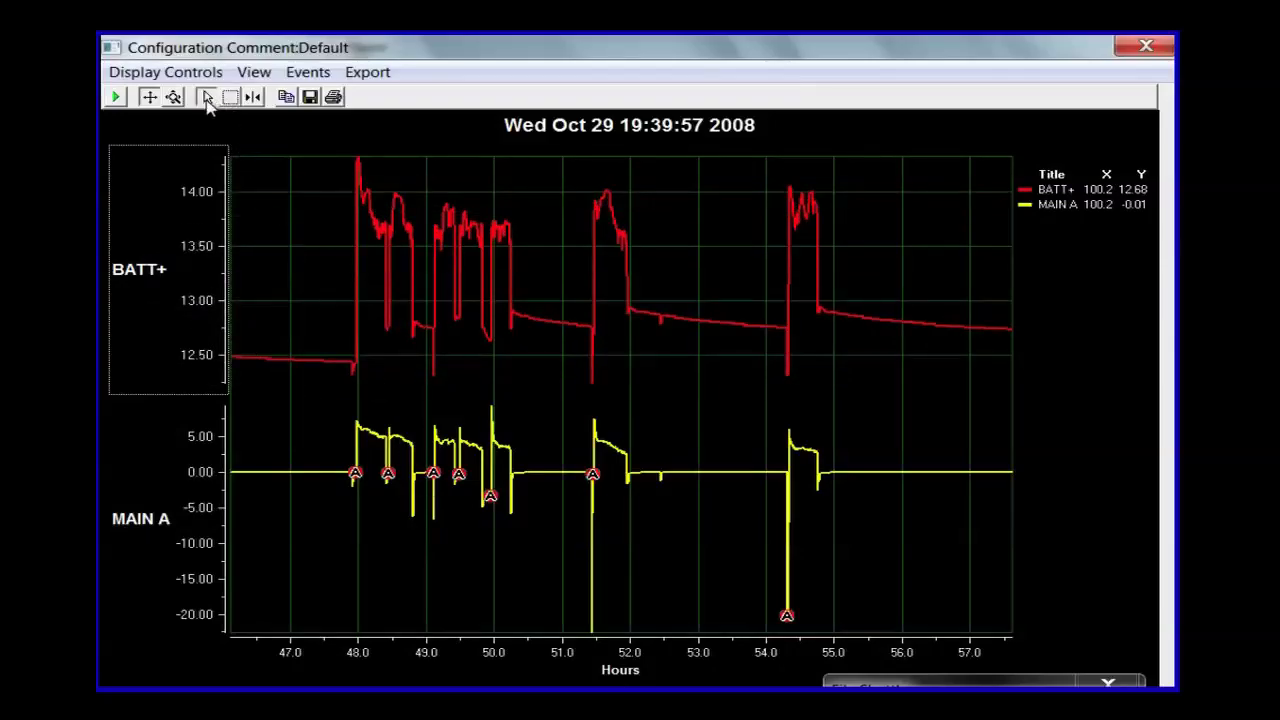
click(434, 476)
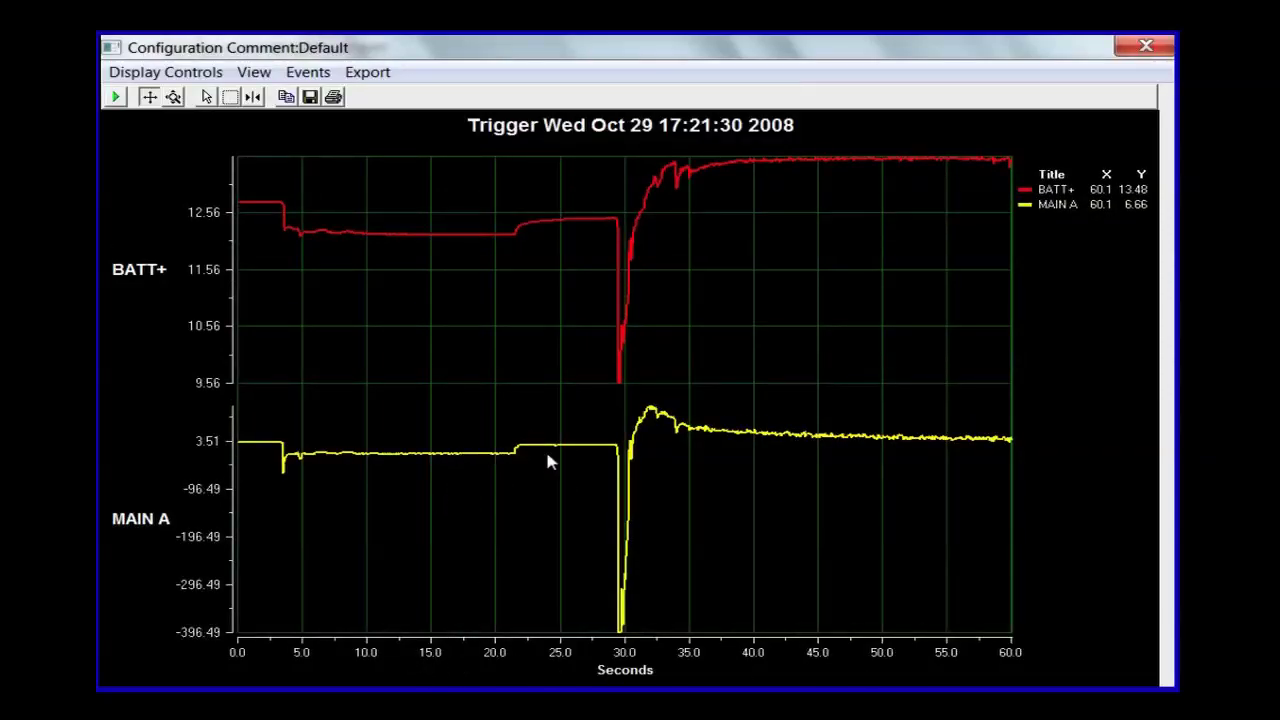
click(252, 98)
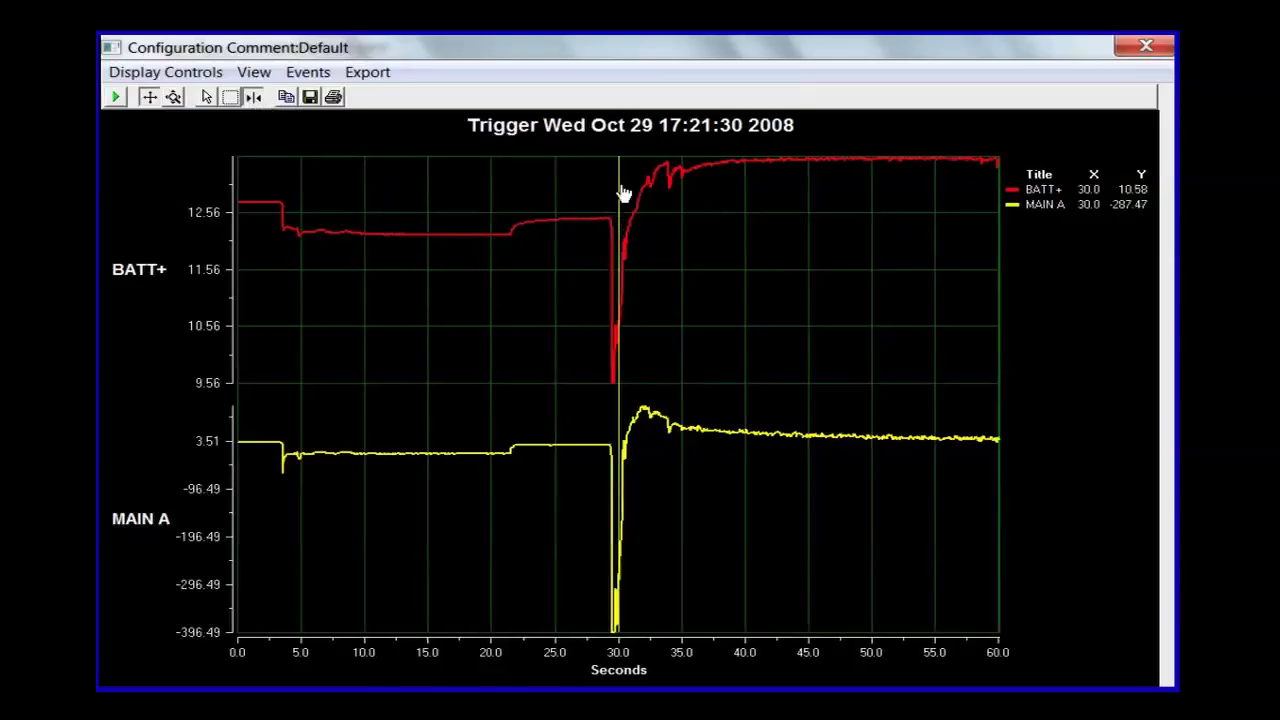
drag(618, 195, 650, 221)
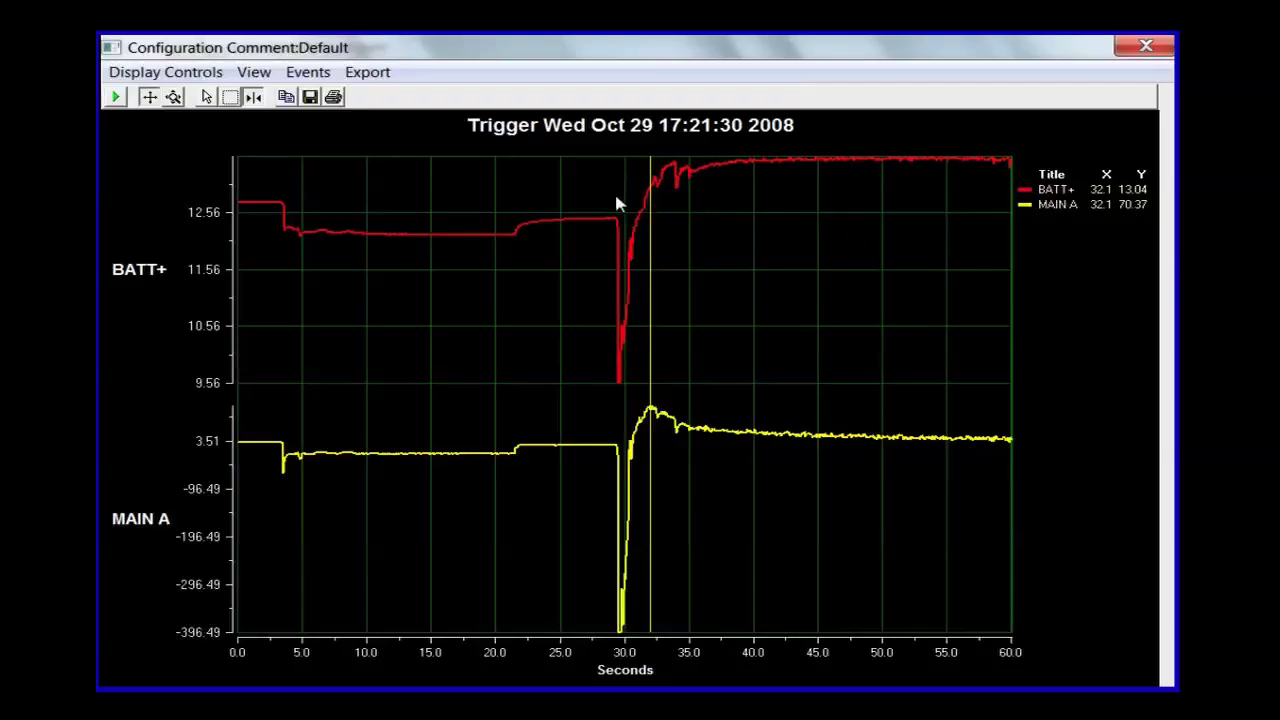
drag(652, 240, 788, 259)
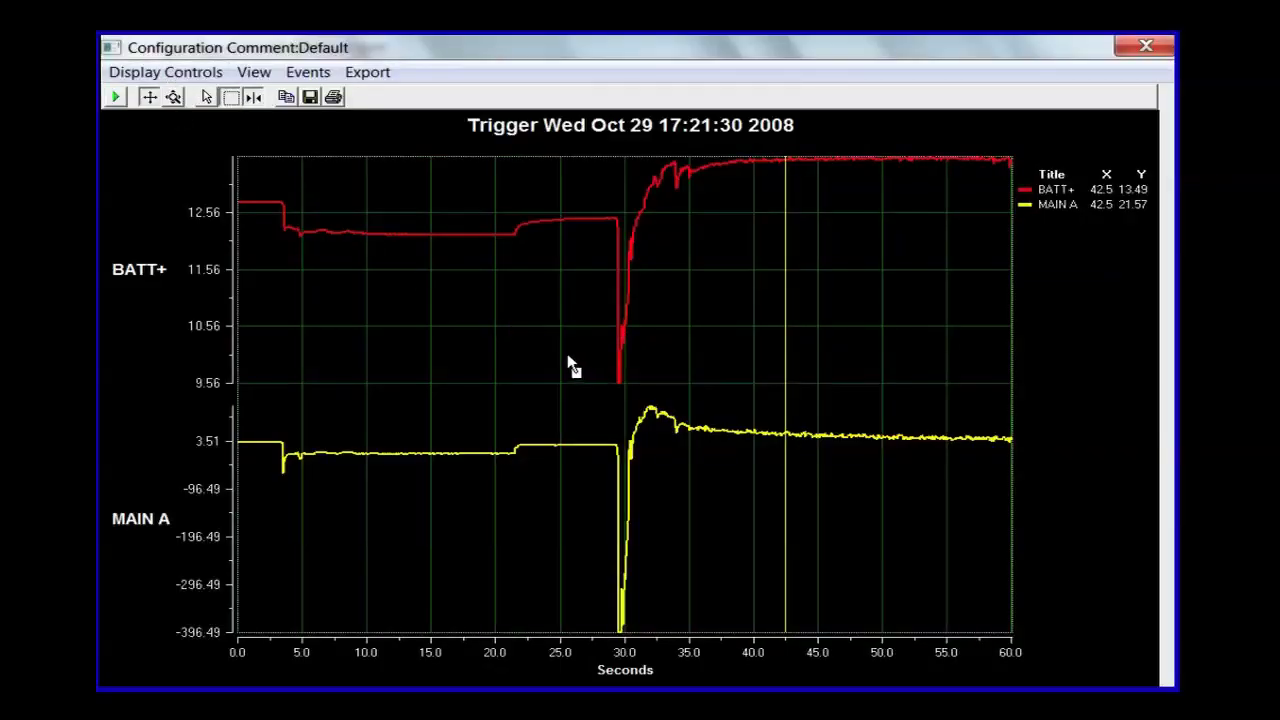
Zoom the trigger event graph to about 25.5 to 37 seconds, close it, and restore the main graph's full time range
drag(567, 360, 721, 457)
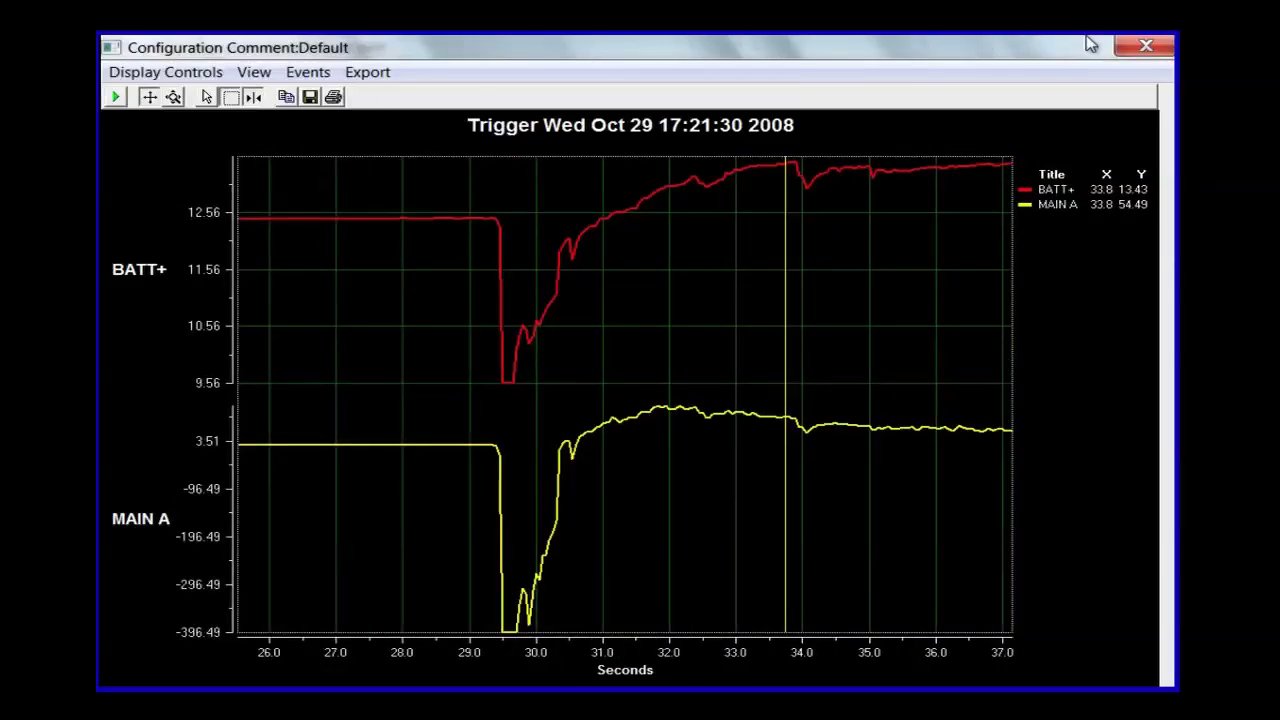
click(1146, 45)
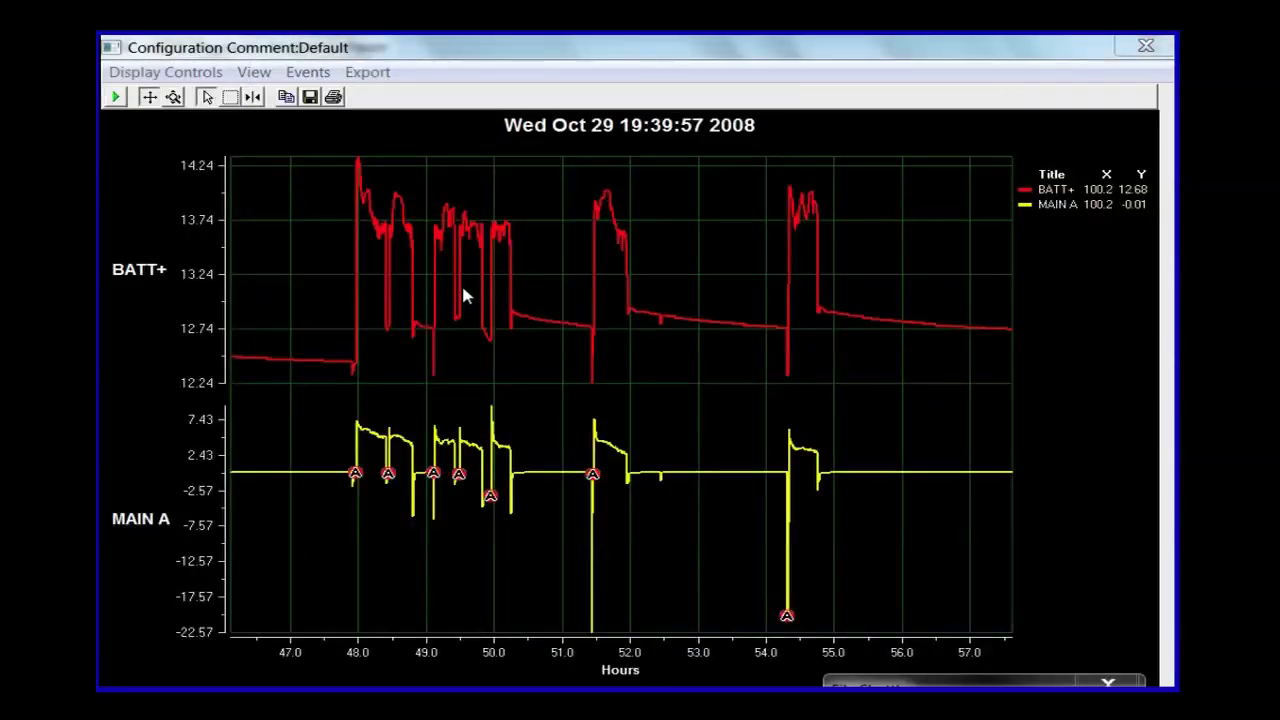
click(116, 97)
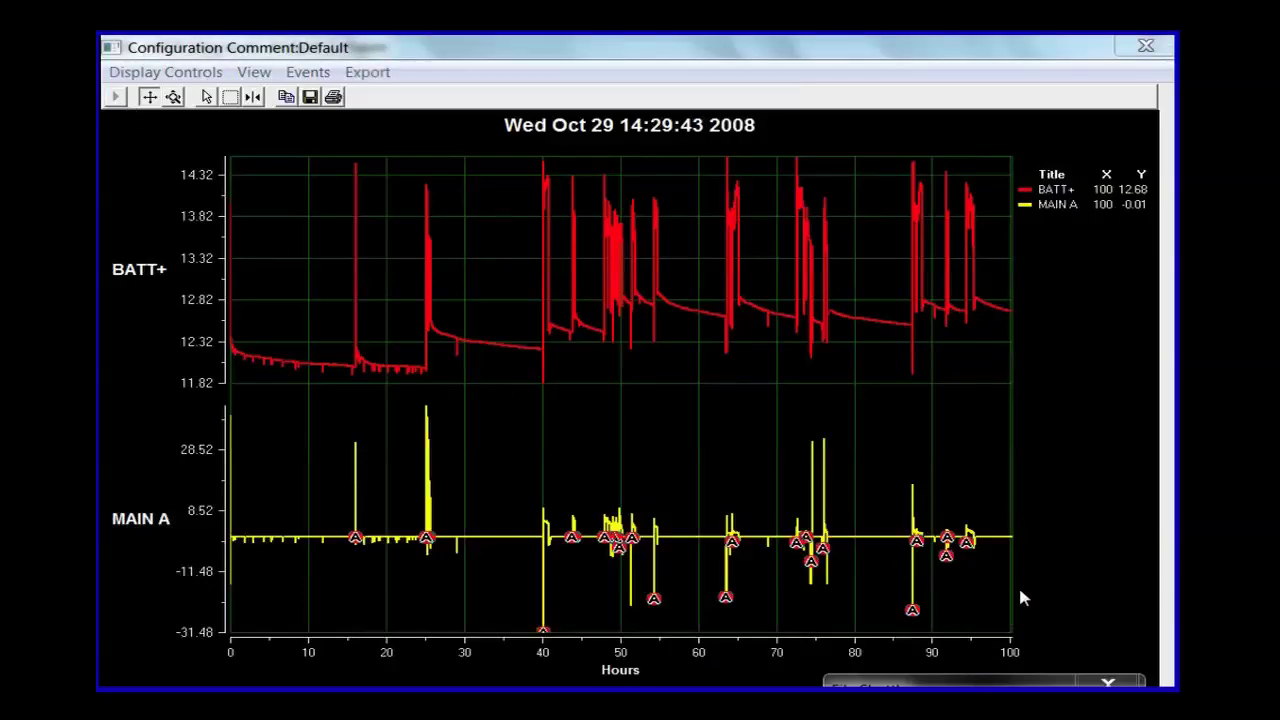
Bring the File Shuttle back into view, advance two data files to _EIT_DECODE_2.CSV, and close the shuttle
click(1005, 683)
drag(1005, 683, 1025, 585)
click(1030, 630)
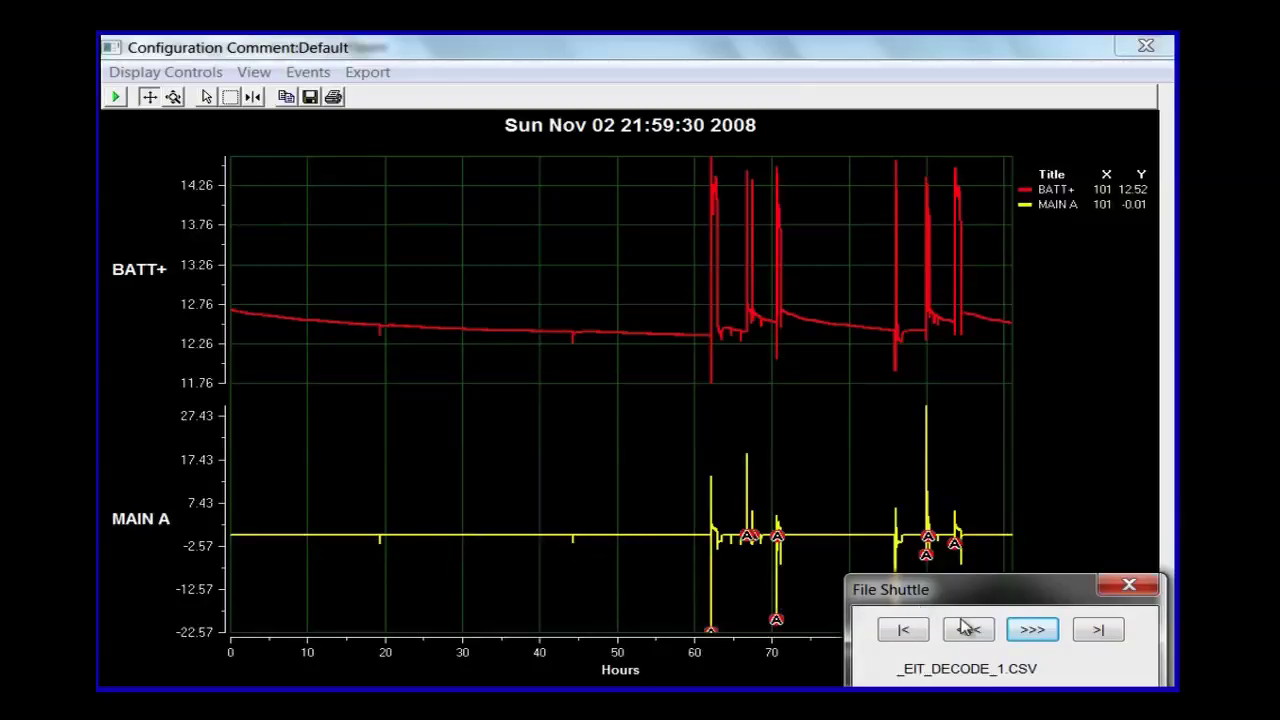
click(1033, 630)
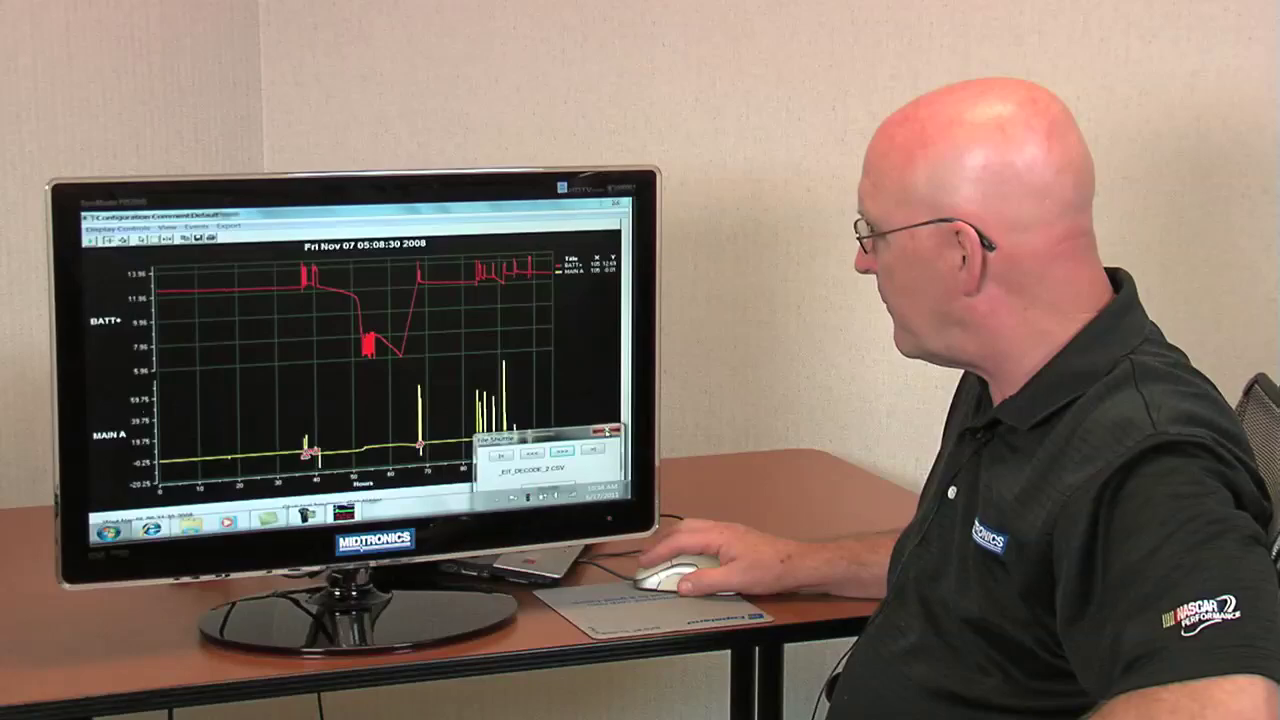
click(608, 429)
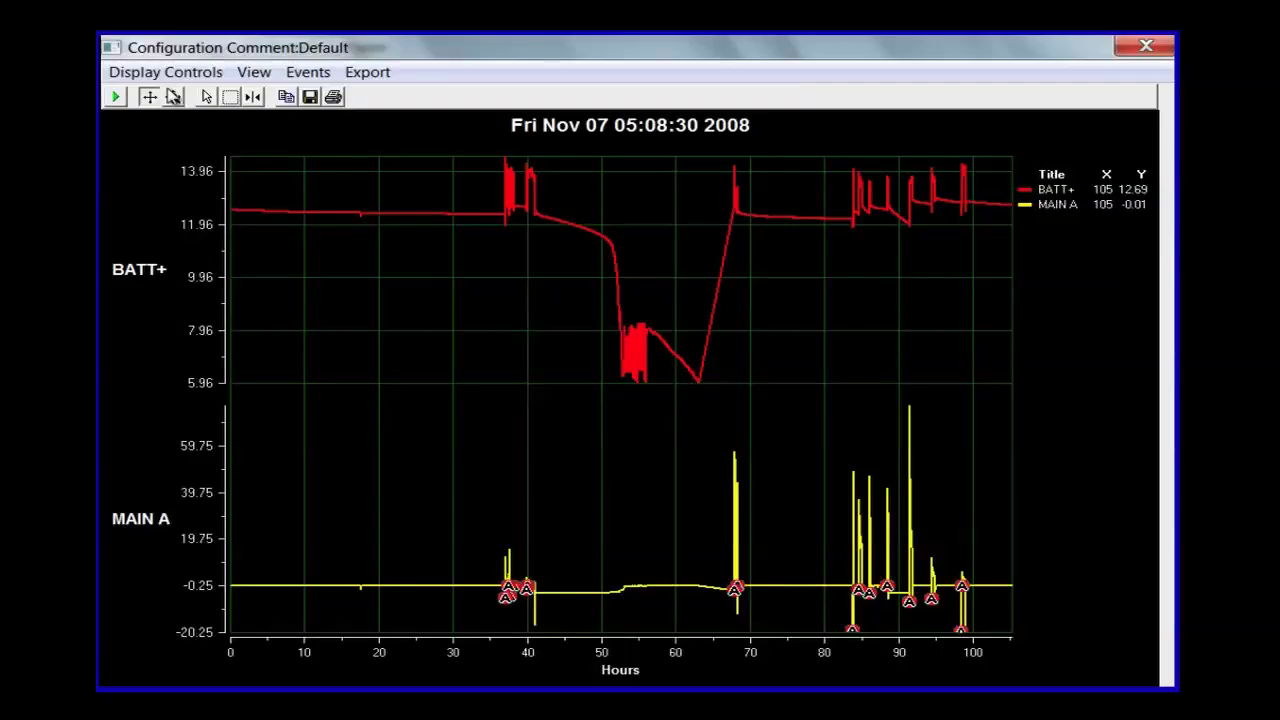
Display the traces as data points without connecting lines
click(165, 72)
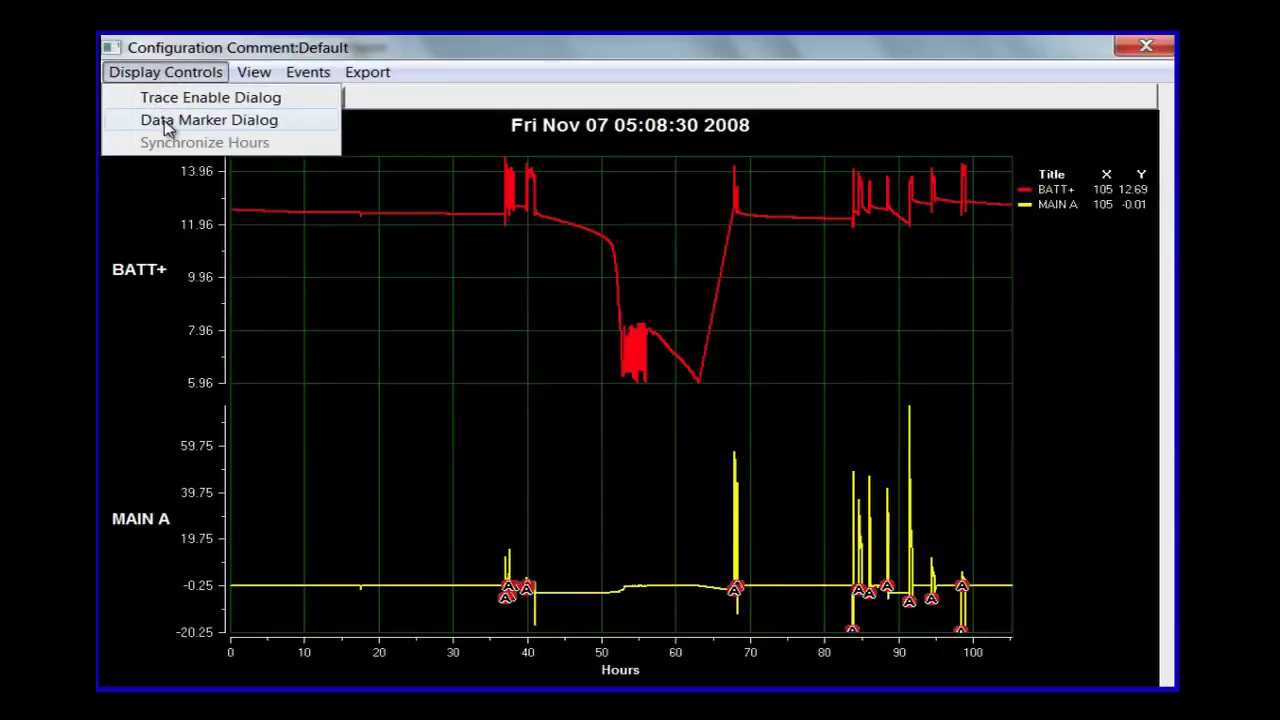
click(167, 121)
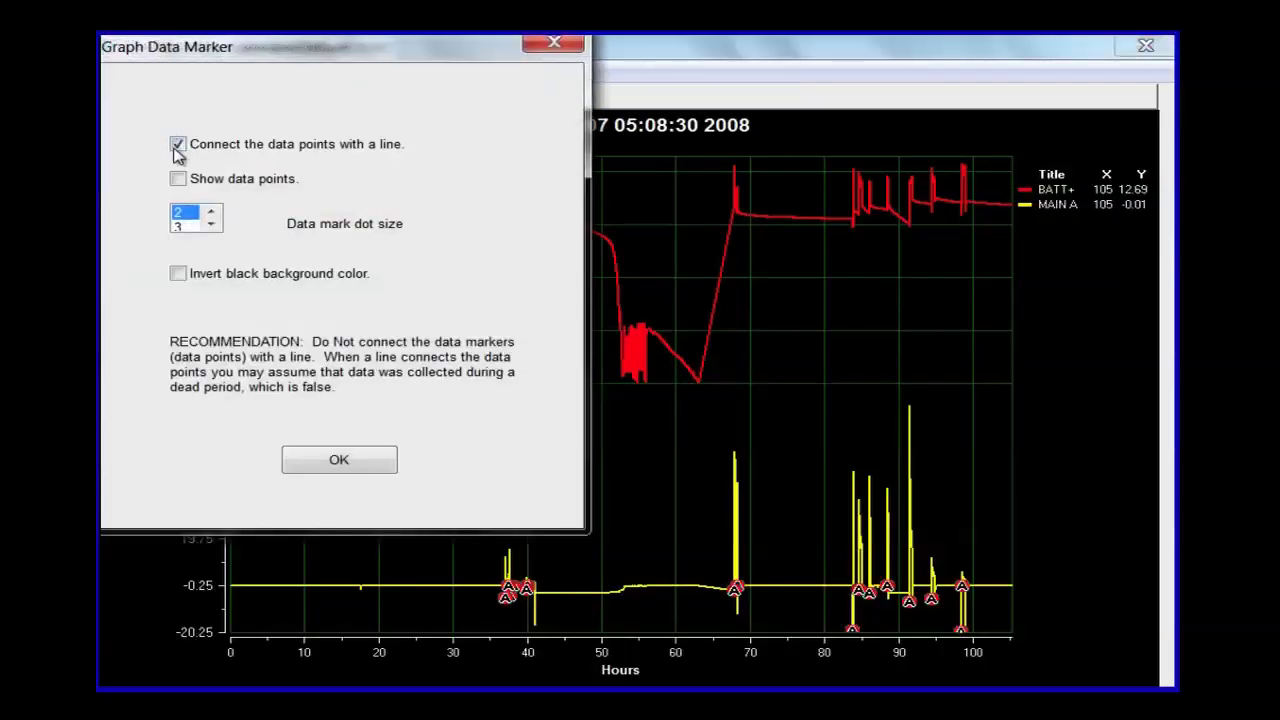
click(179, 181)
click(179, 146)
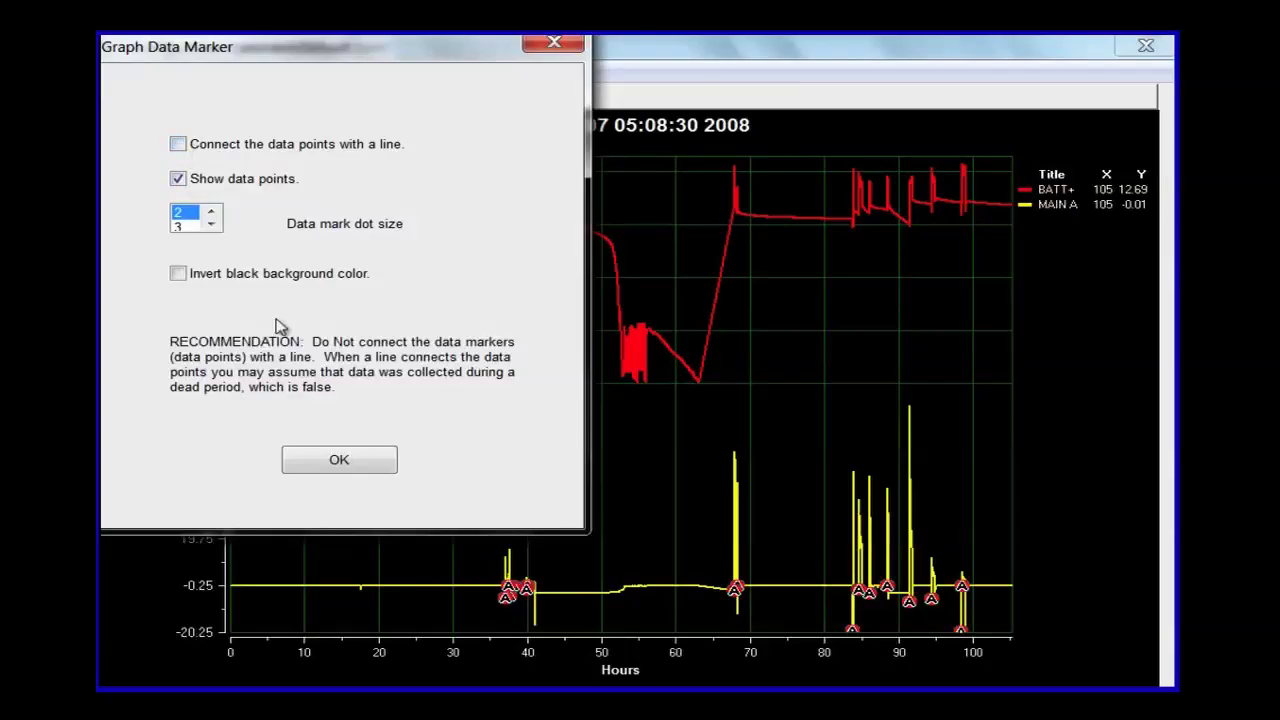
click(327, 460)
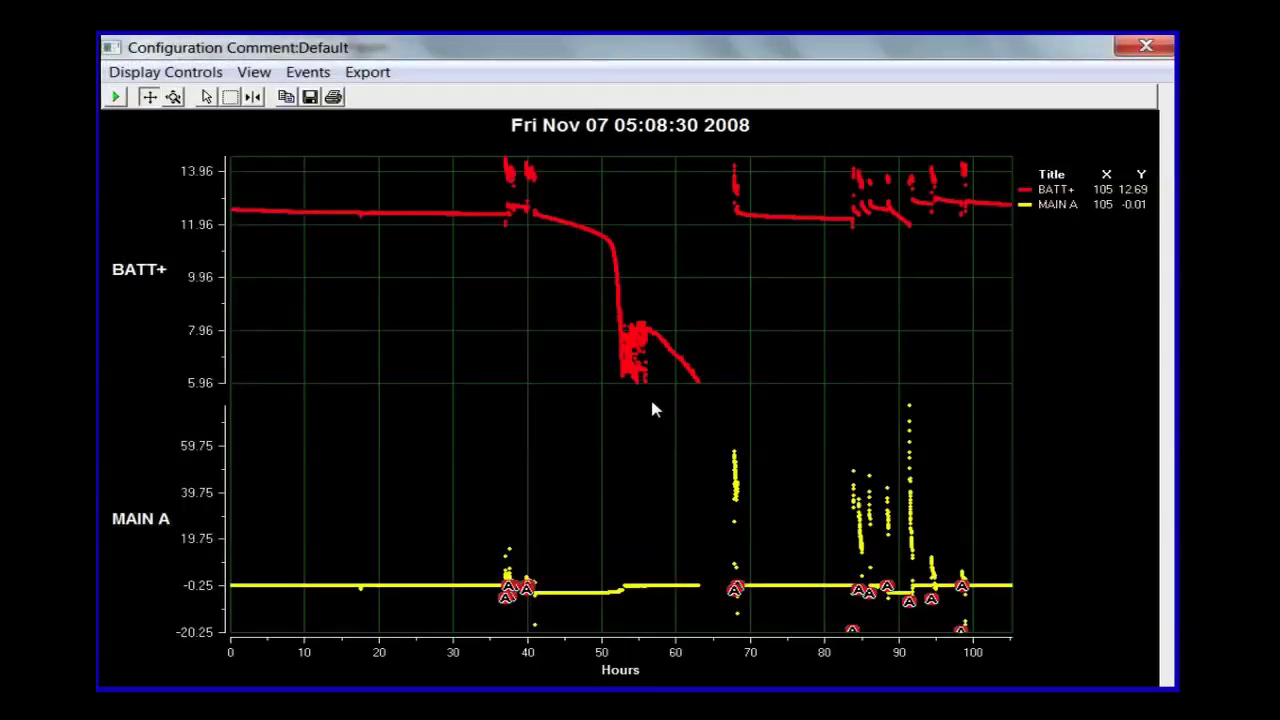
Zoom in on the gap in the traces between roughly hours 49.5 and 75, and restore the full time range
click(231, 100)
drag(597, 385, 792, 458)
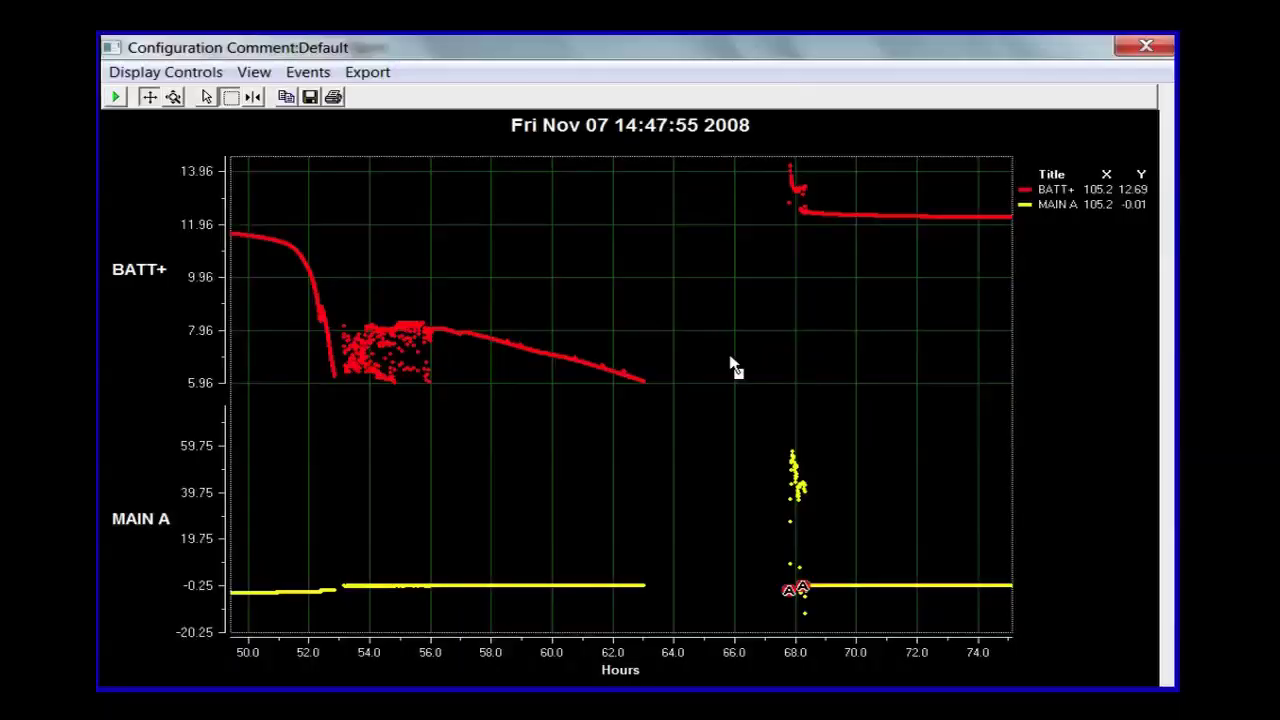
click(115, 97)
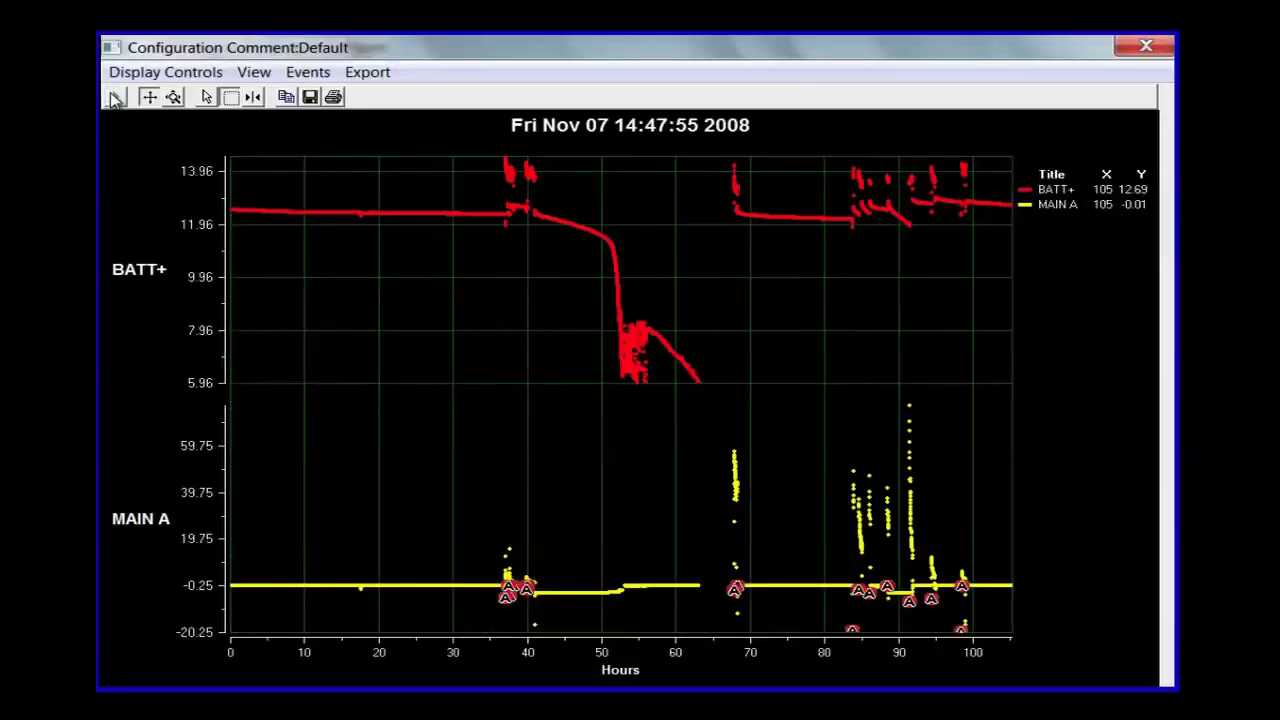
Connect the data points with a line, hide the data points, and invert the graph's black background color
click(165, 73)
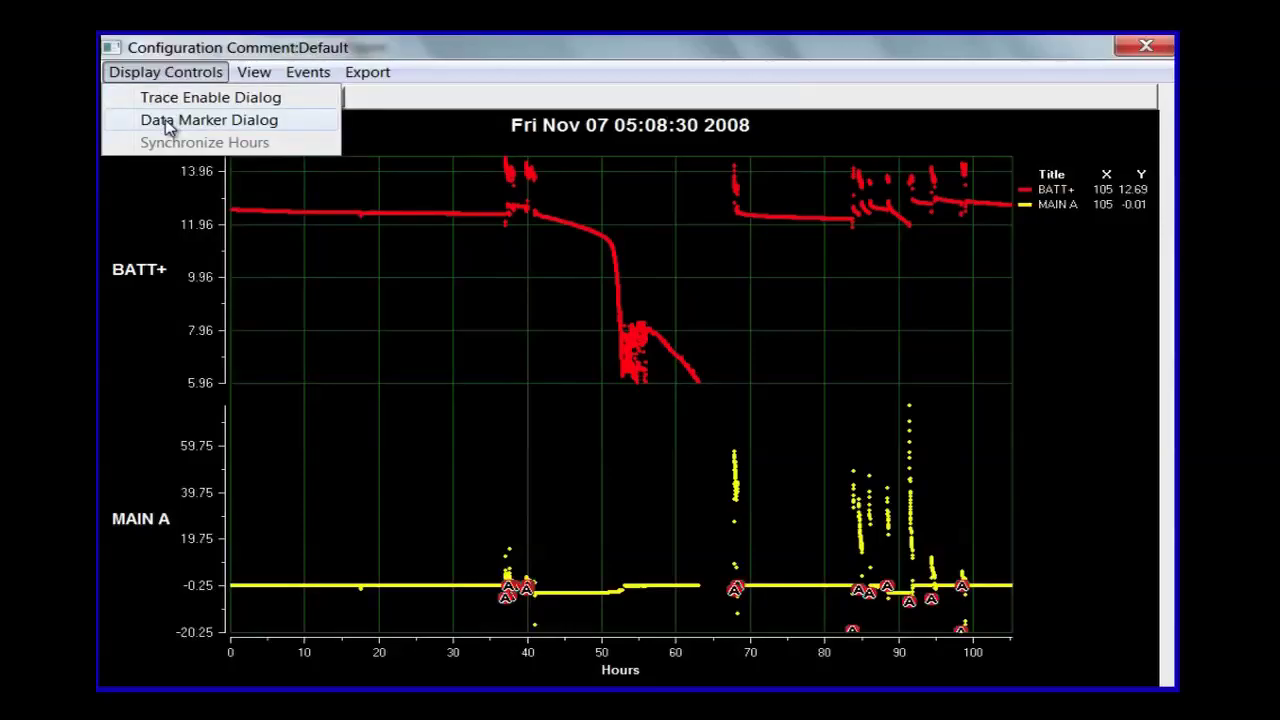
click(168, 122)
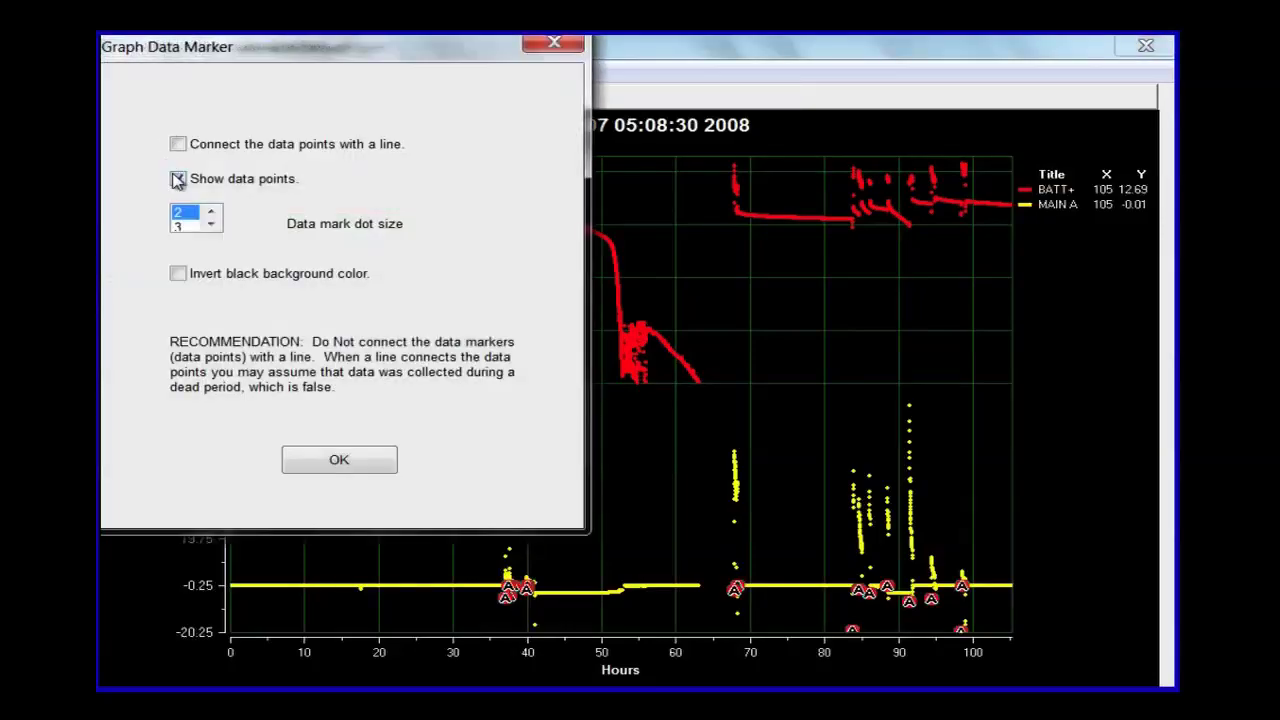
click(177, 179)
click(178, 145)
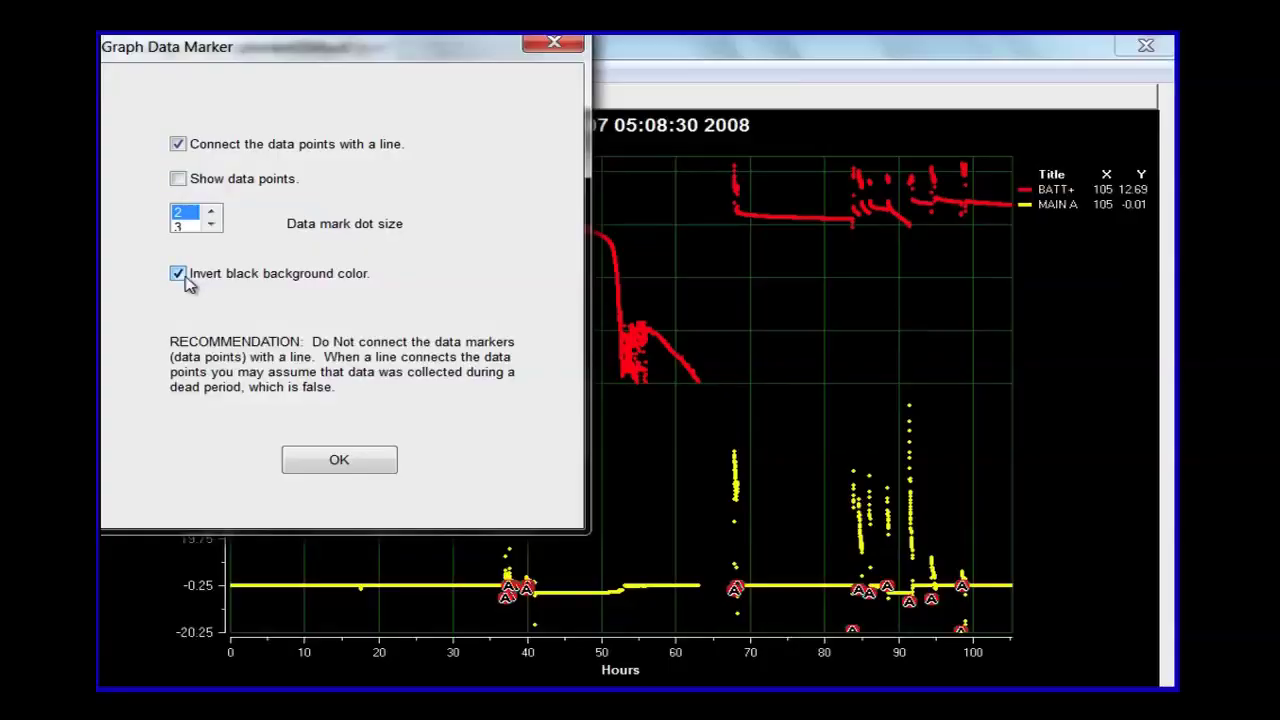
click(303, 459)
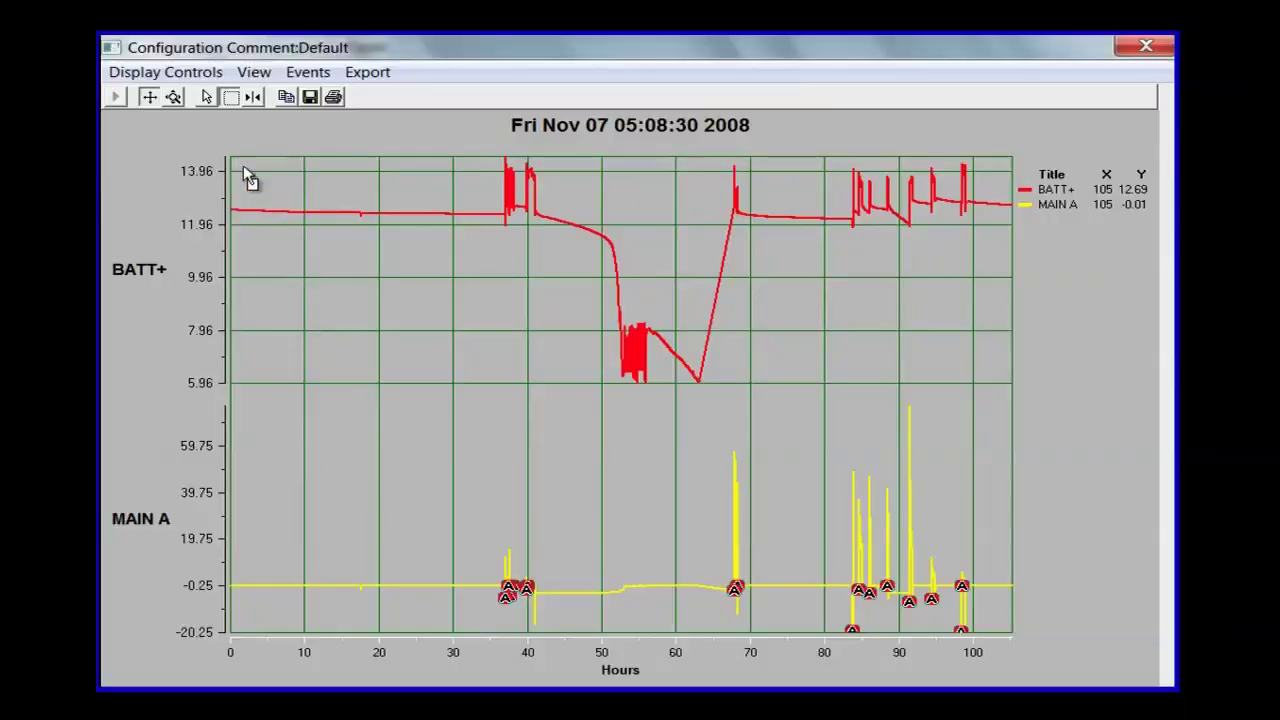
Turn off the background color inversion to return the graph to a black background
click(286, 106)
click(150, 76)
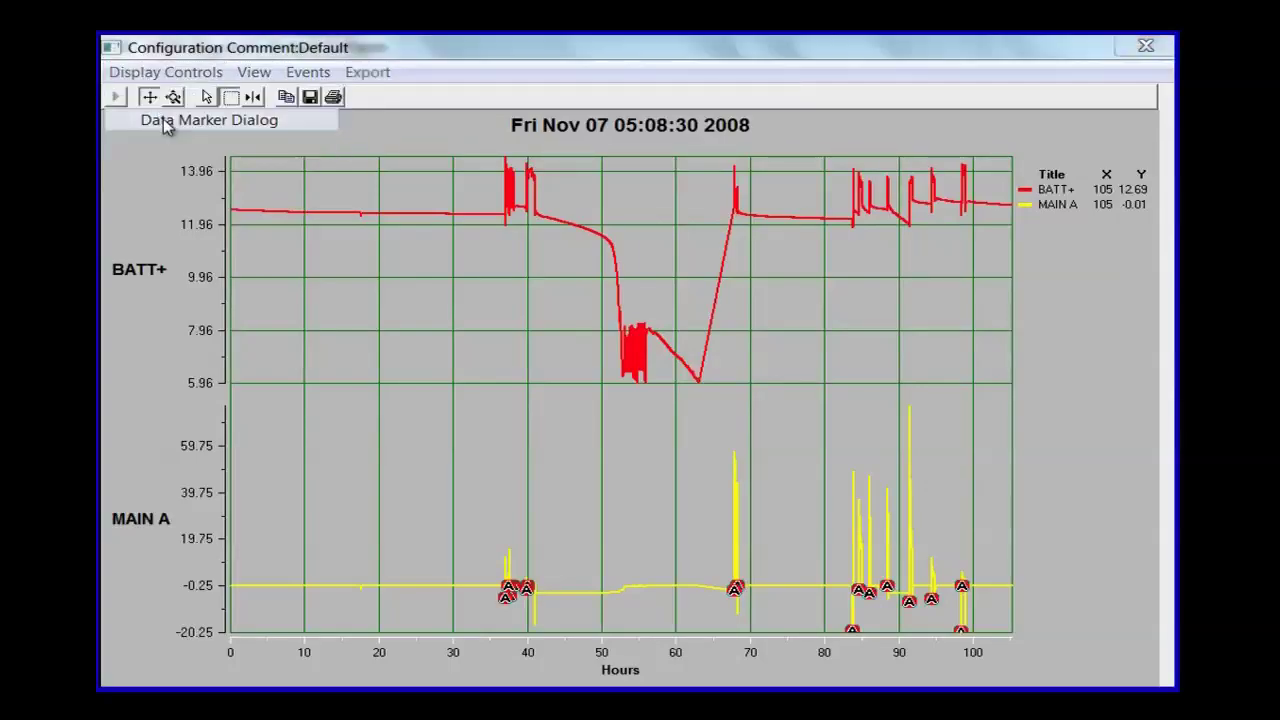
click(158, 119)
click(178, 273)
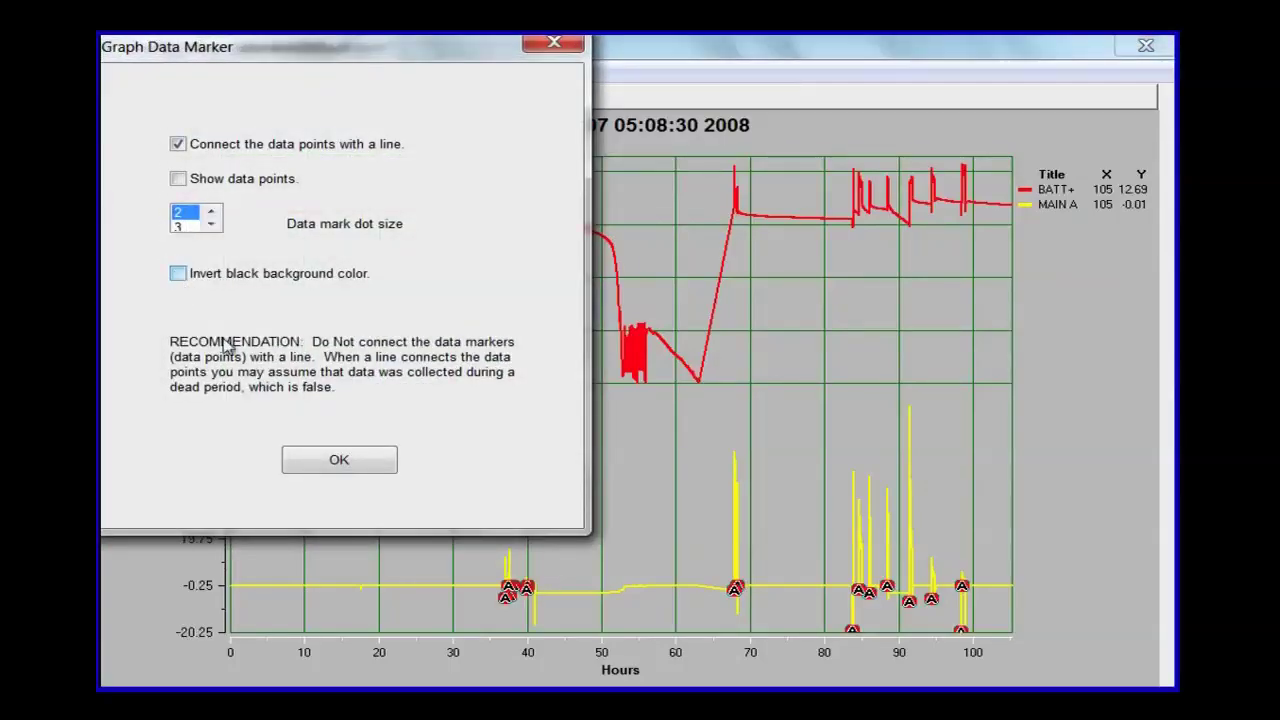
click(312, 470)
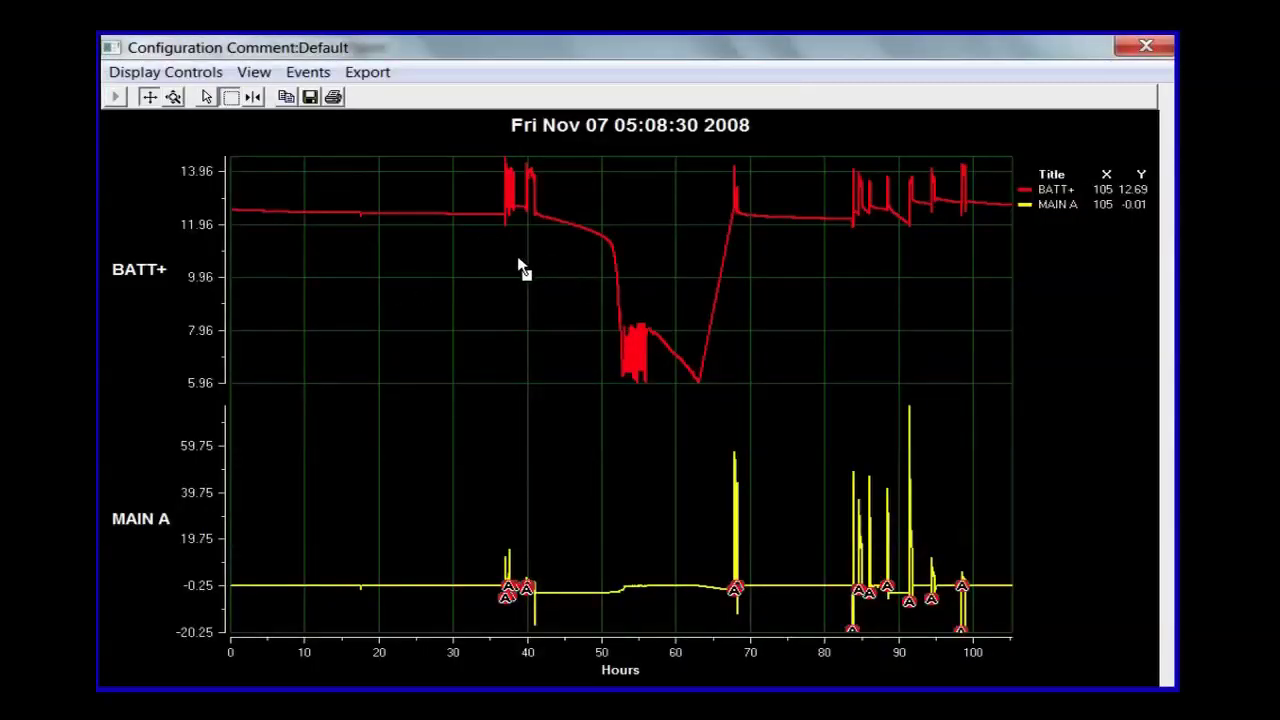
Zoom in on roughly hours 38 to 50 and fit the BATT+ and MAIN A axes to their traces
drag(512, 268, 605, 352)
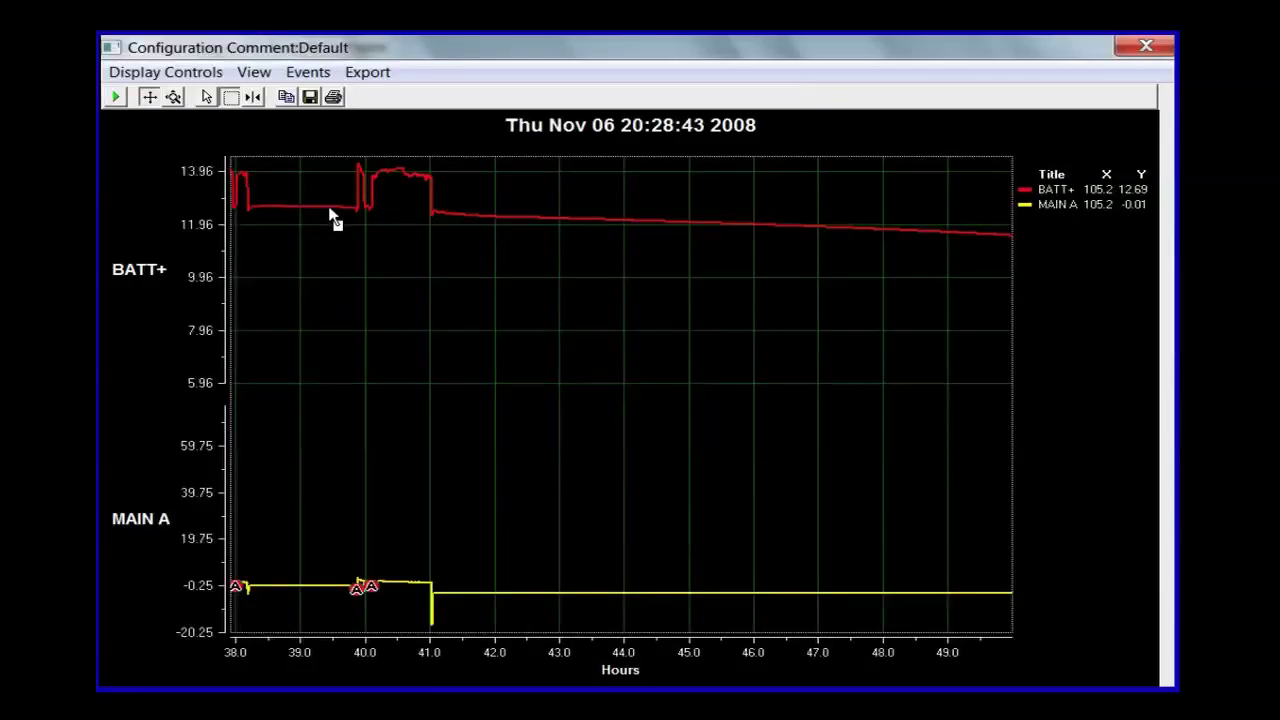
right_click(128, 266)
click(190, 323)
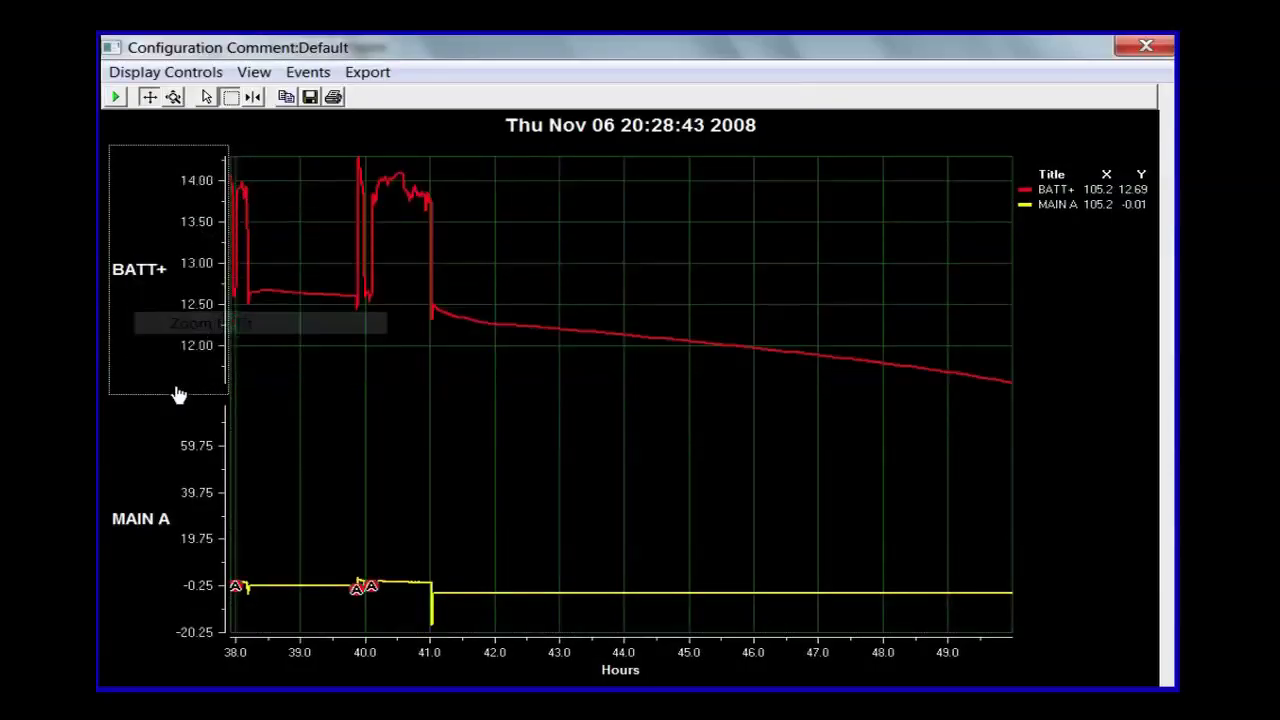
right_click(149, 520)
click(183, 572)
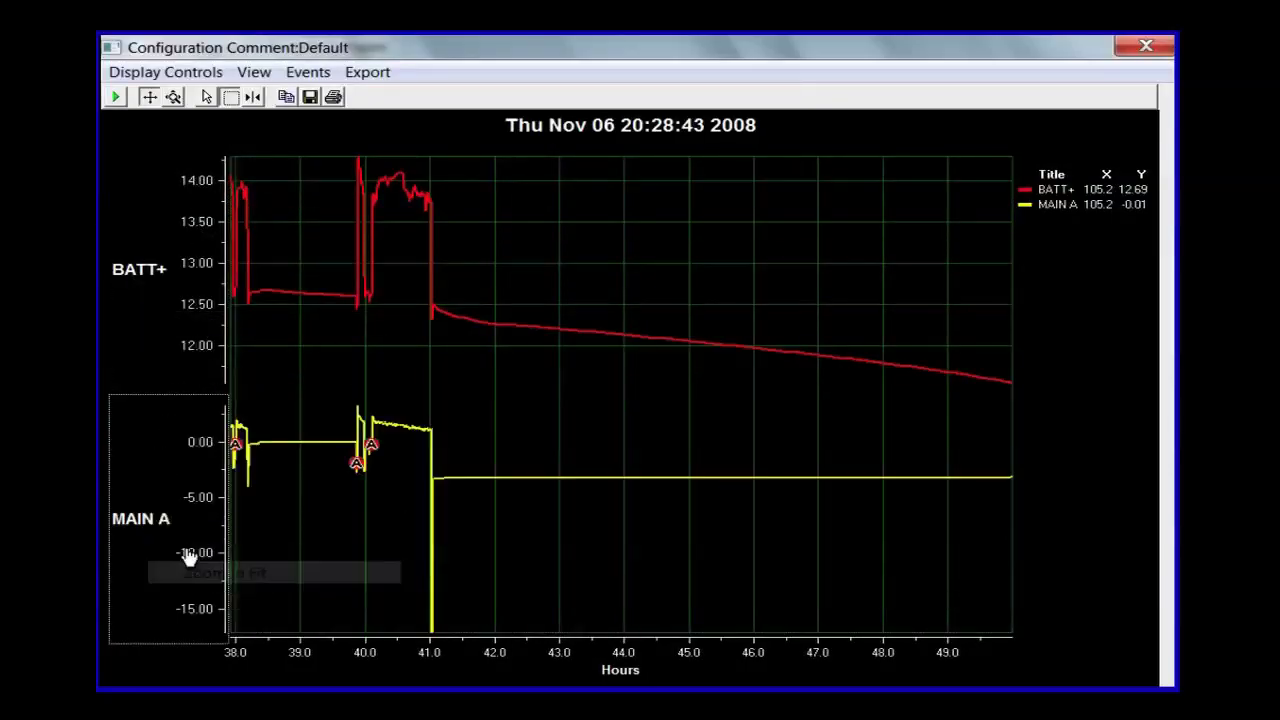
Read the traces with the data cursor at about 40.1, 41.0 and 41.09 hours, zooming in on roughly hours 40.3 to 42.1
click(253, 99)
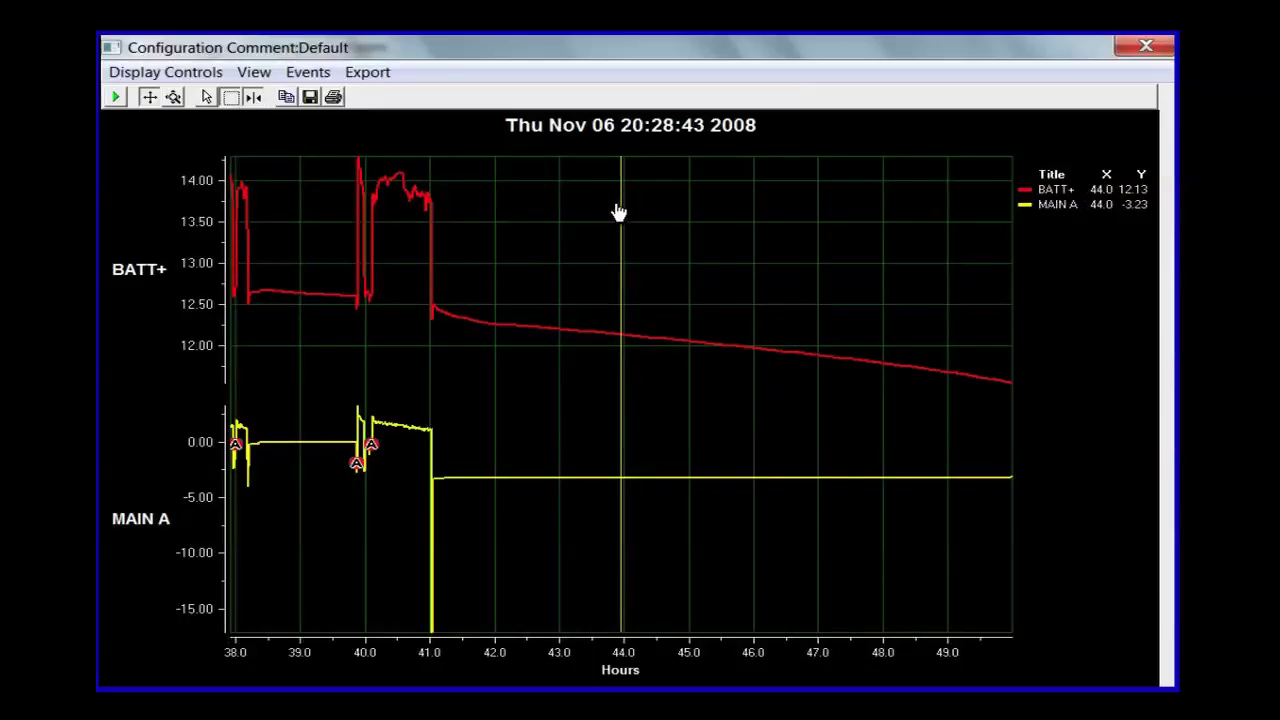
drag(622, 217, 373, 258)
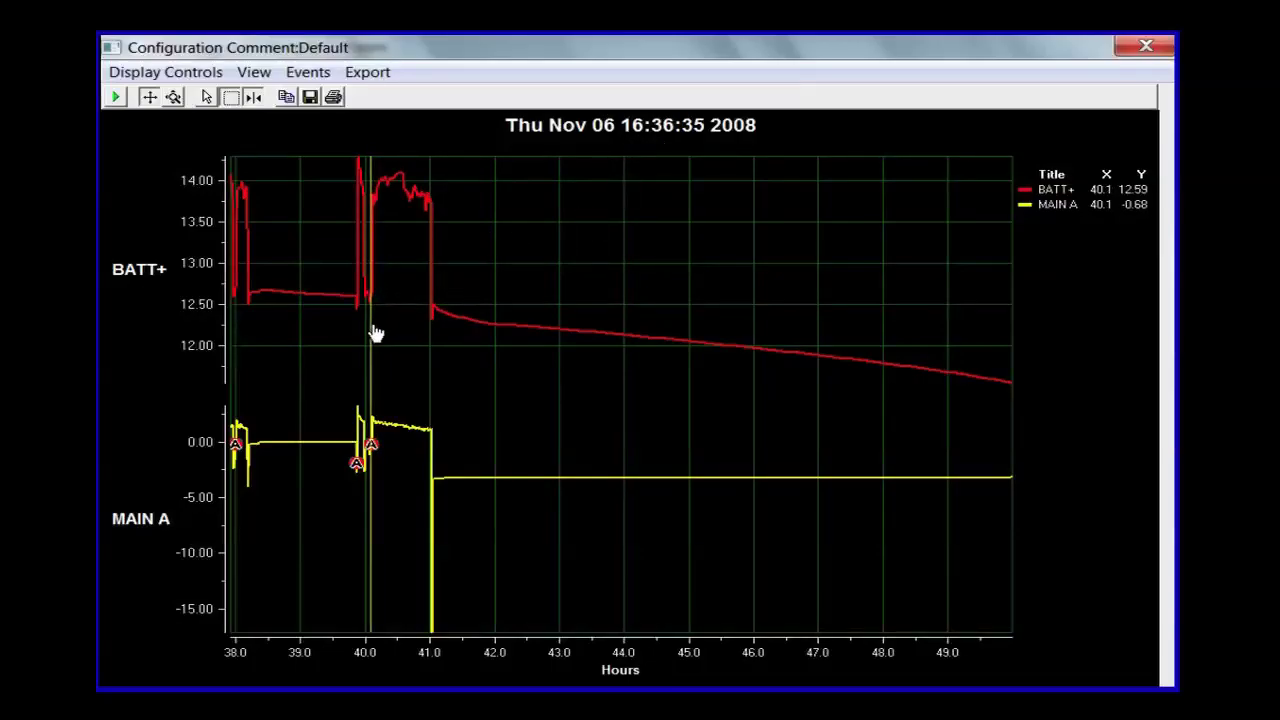
drag(373, 330, 438, 347)
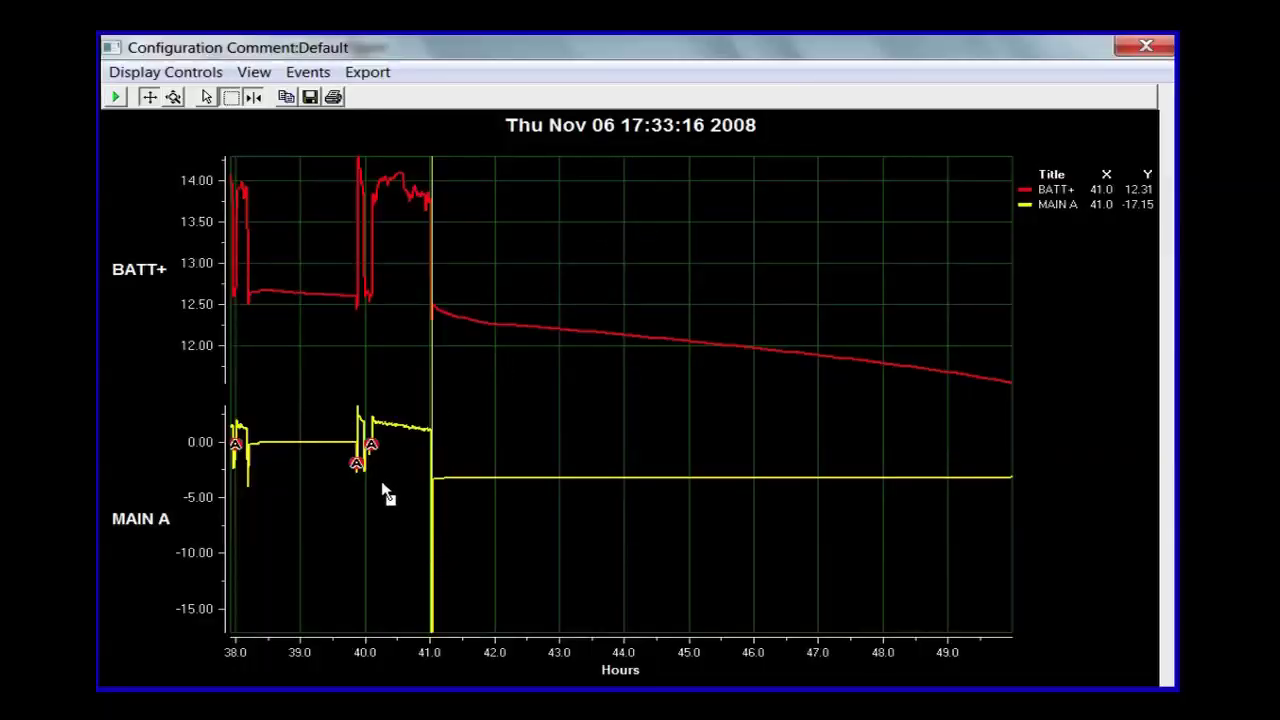
drag(382, 484, 506, 543)
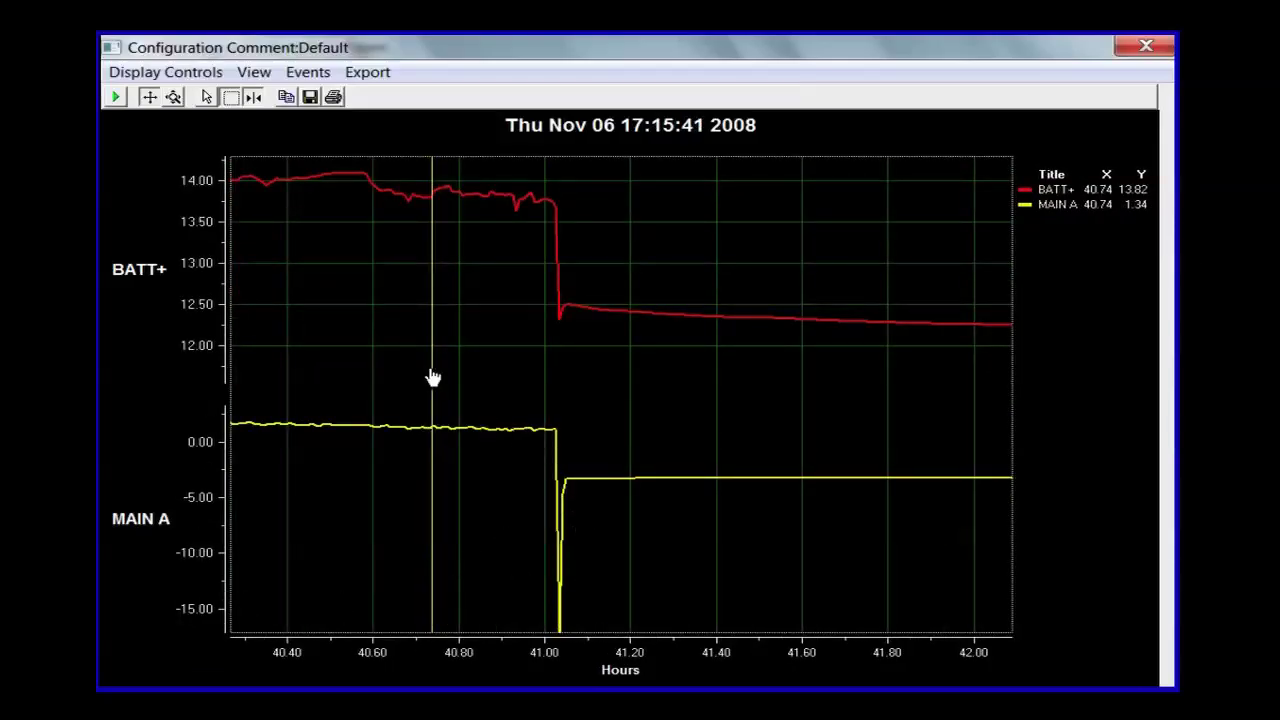
drag(432, 377, 538, 395)
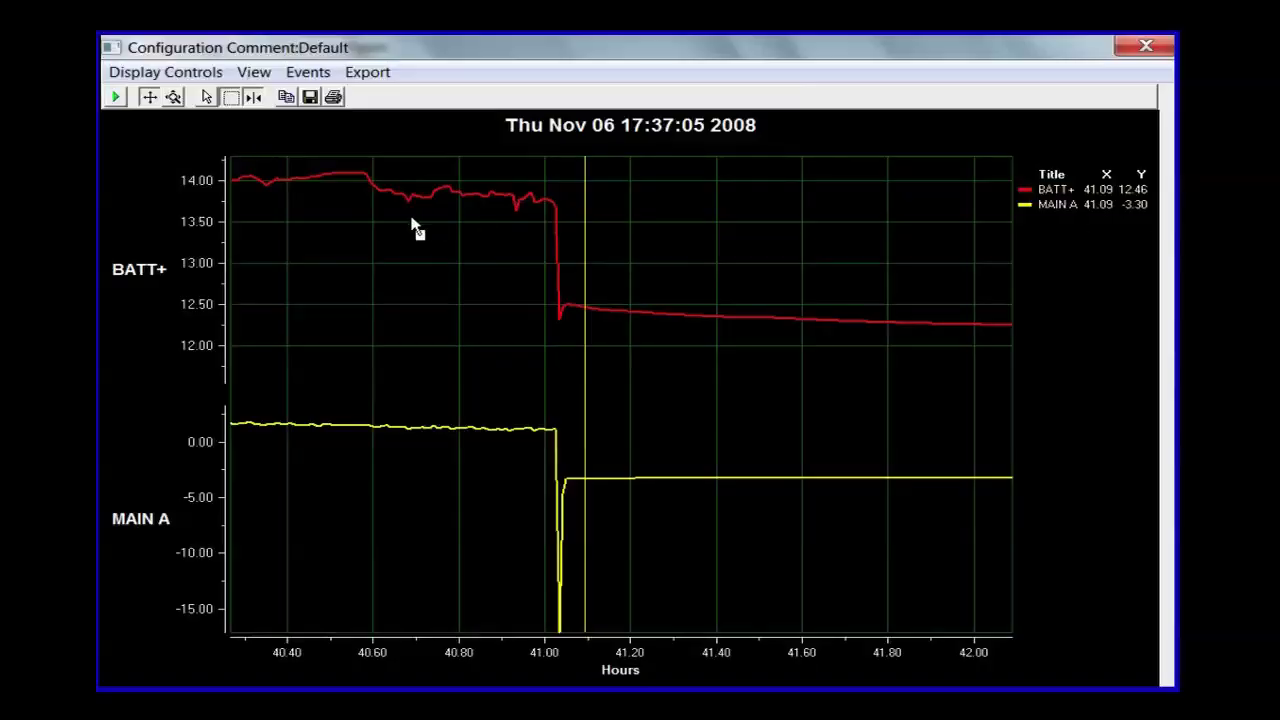
Expand the time axis scale to cover roughly hours 36.3 to 46
click(172, 100)
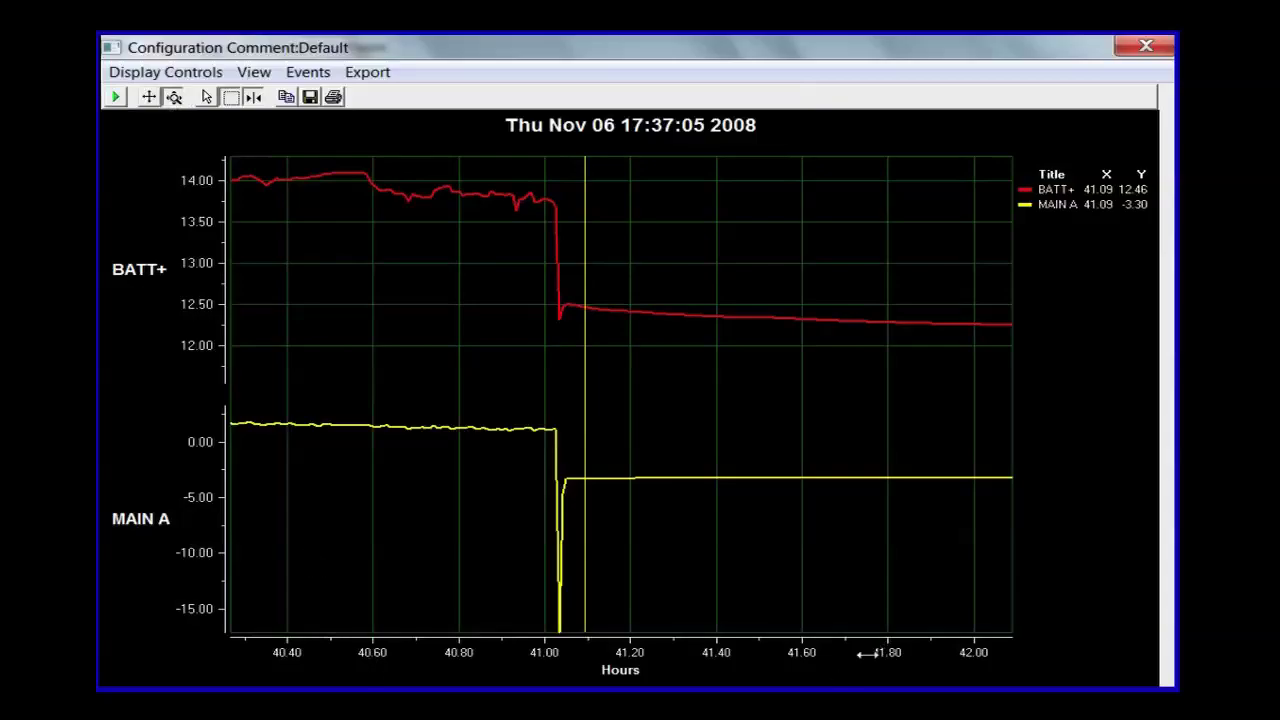
drag(866, 653, 306, 646)
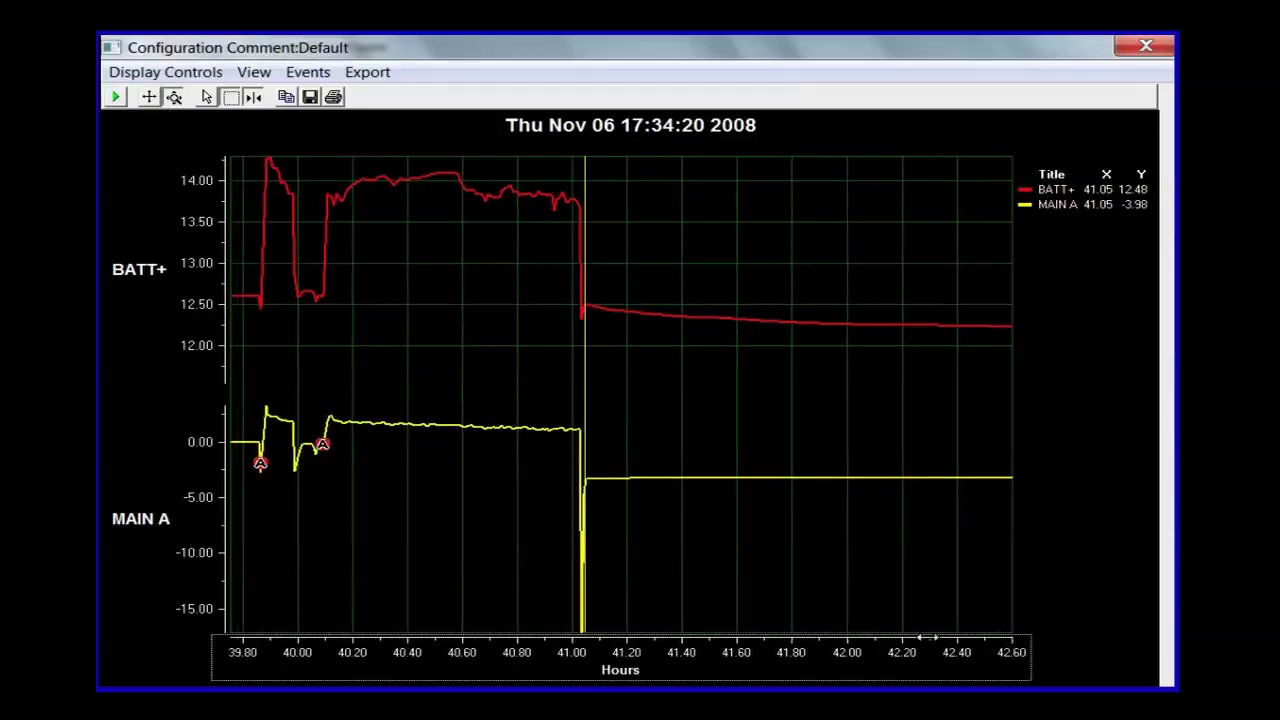
drag(927, 637, 785, 646)
drag(922, 666, 790, 671)
drag(946, 648, 409, 606)
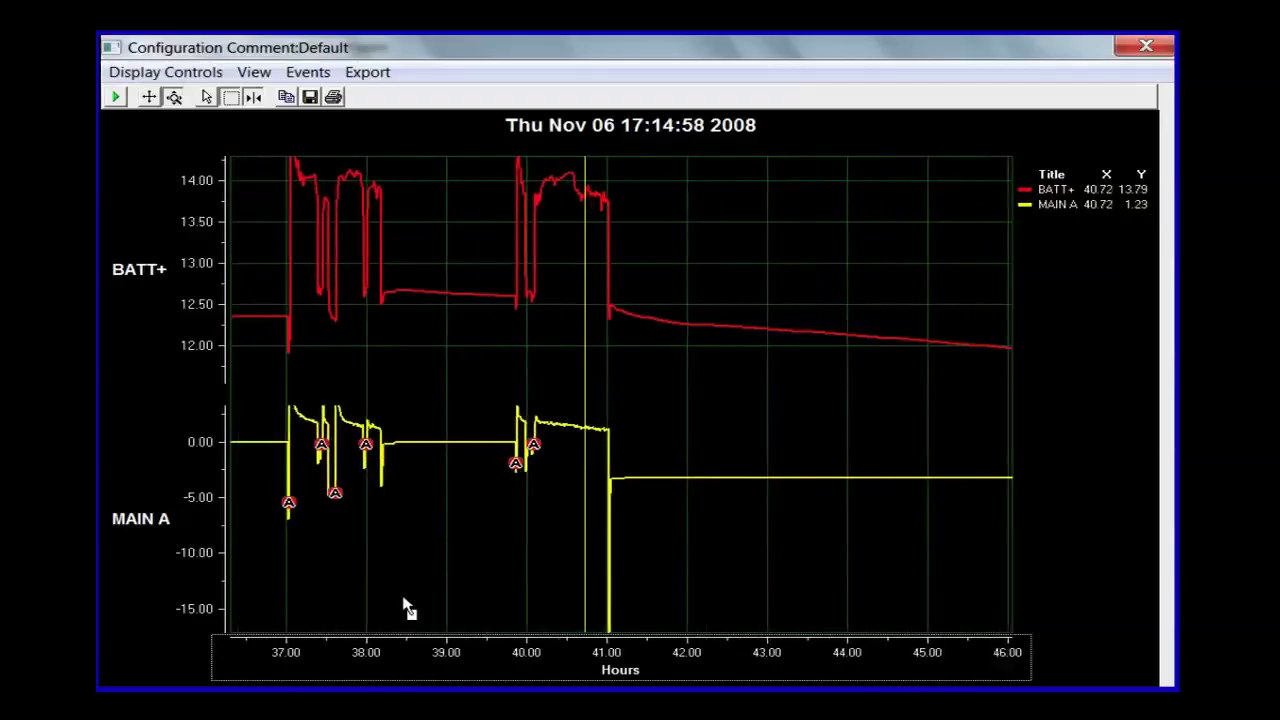
Shift the time axis to roughly hours 47 to 57 and fit the BATT+ and MAIN A axes
click(149, 97)
drag(820, 670, 400, 646)
drag(852, 664, 562, 648)
drag(865, 660, 734, 649)
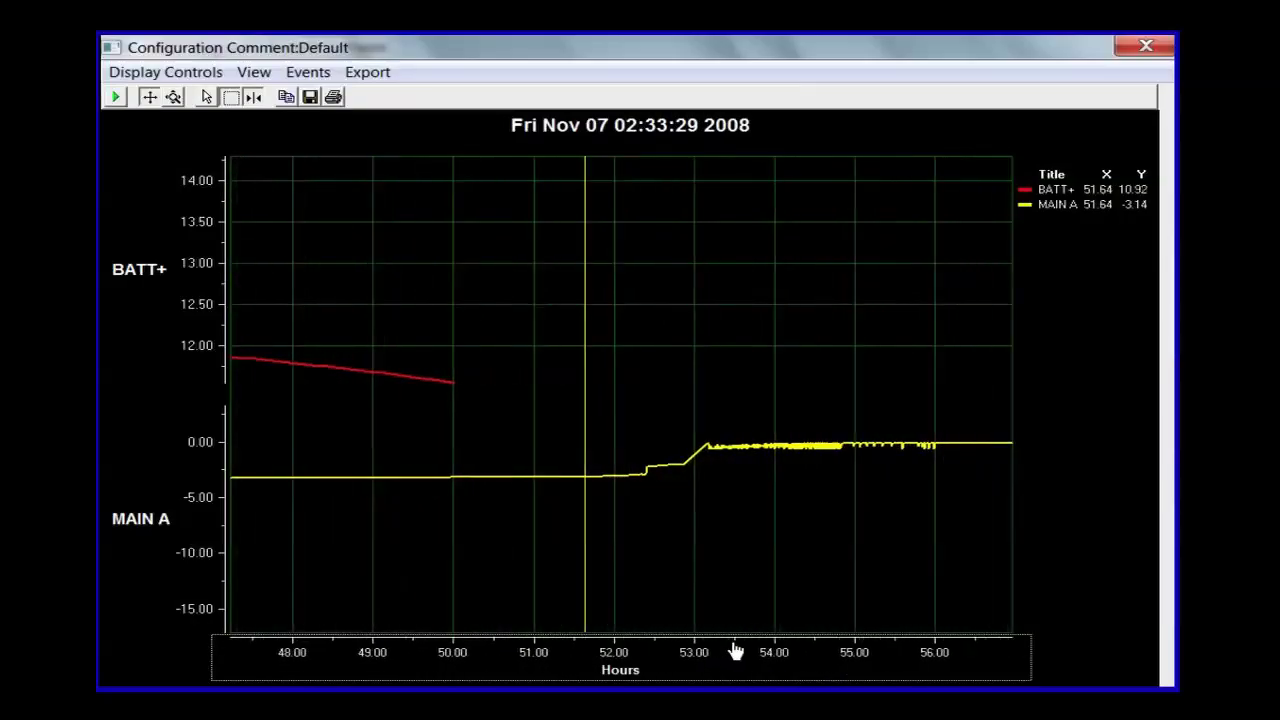
right_click(155, 270)
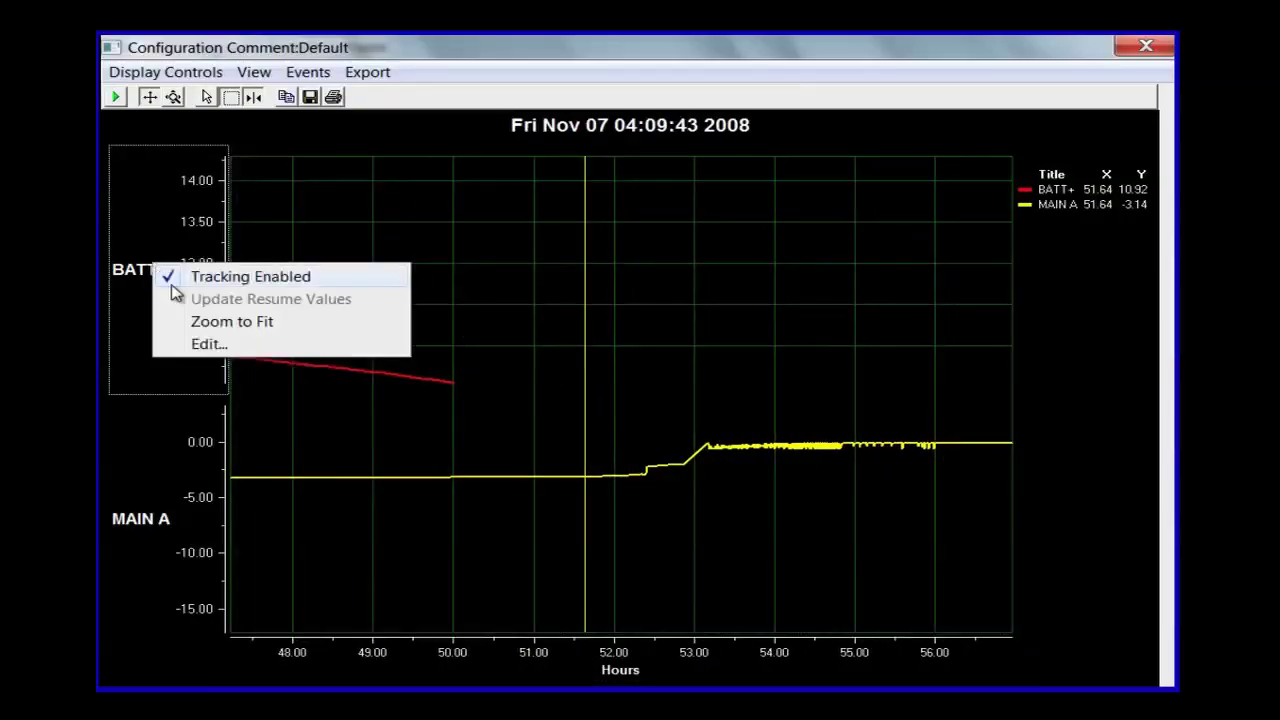
click(210, 320)
right_click(135, 513)
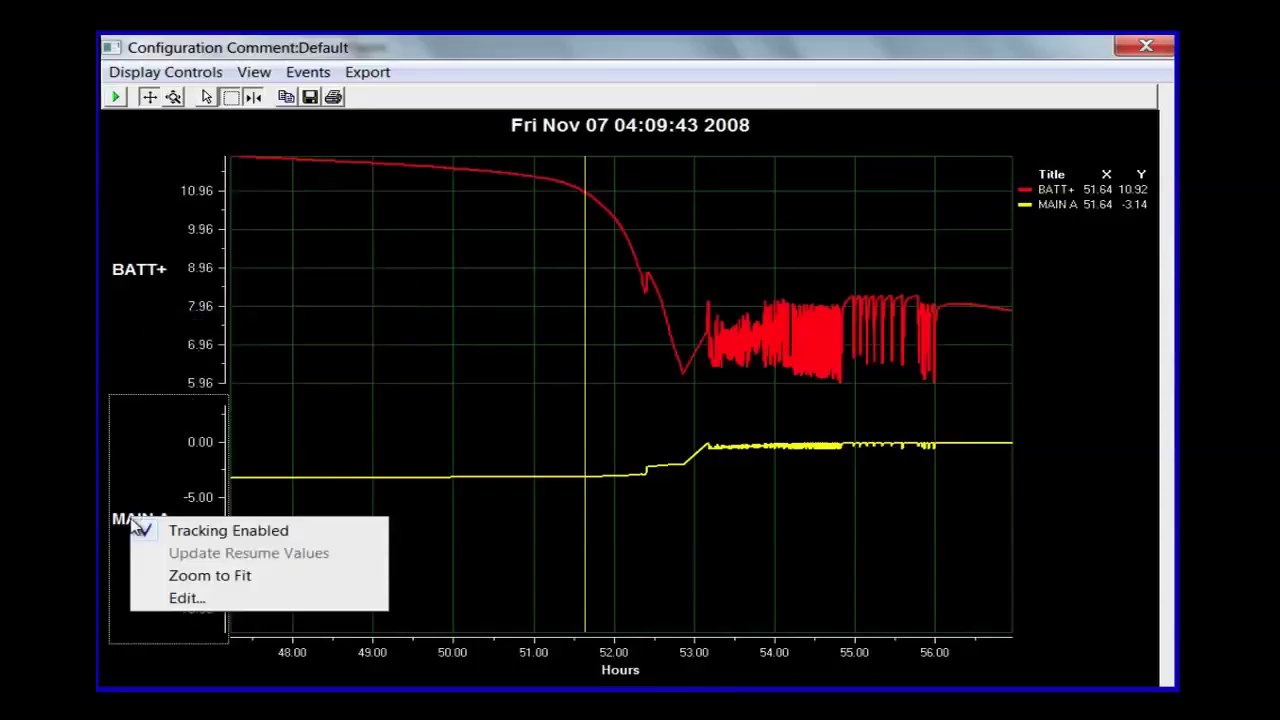
click(185, 576)
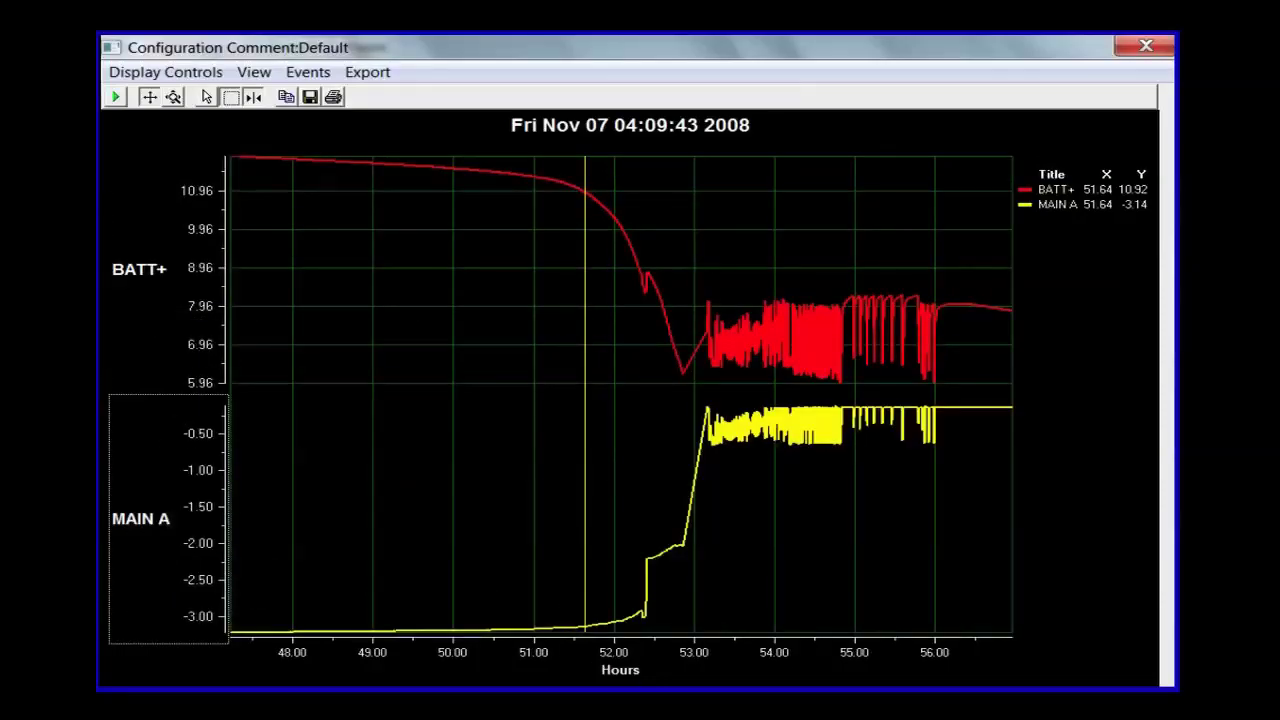
Read the traces with the data cursor at about 52.06 hours, and shift the time axis to roughly hours 60 to 69.8
drag(790, 660, 657, 653)
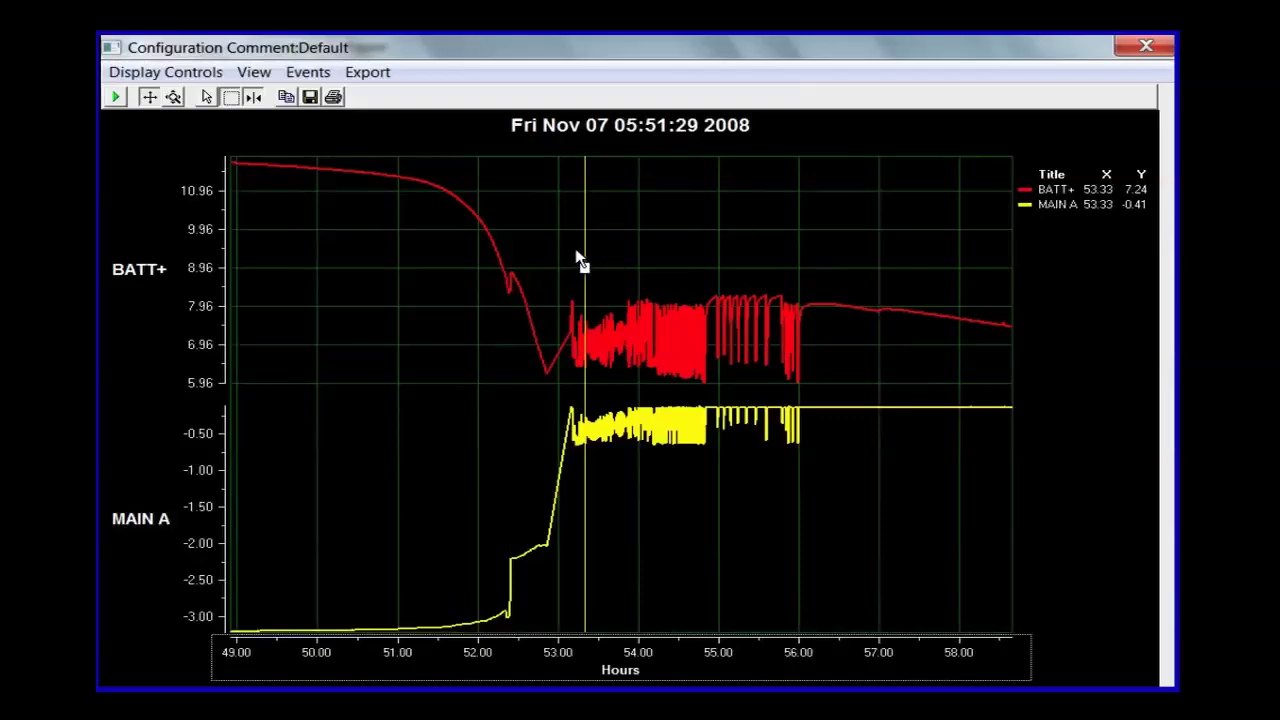
drag(585, 258, 482, 265)
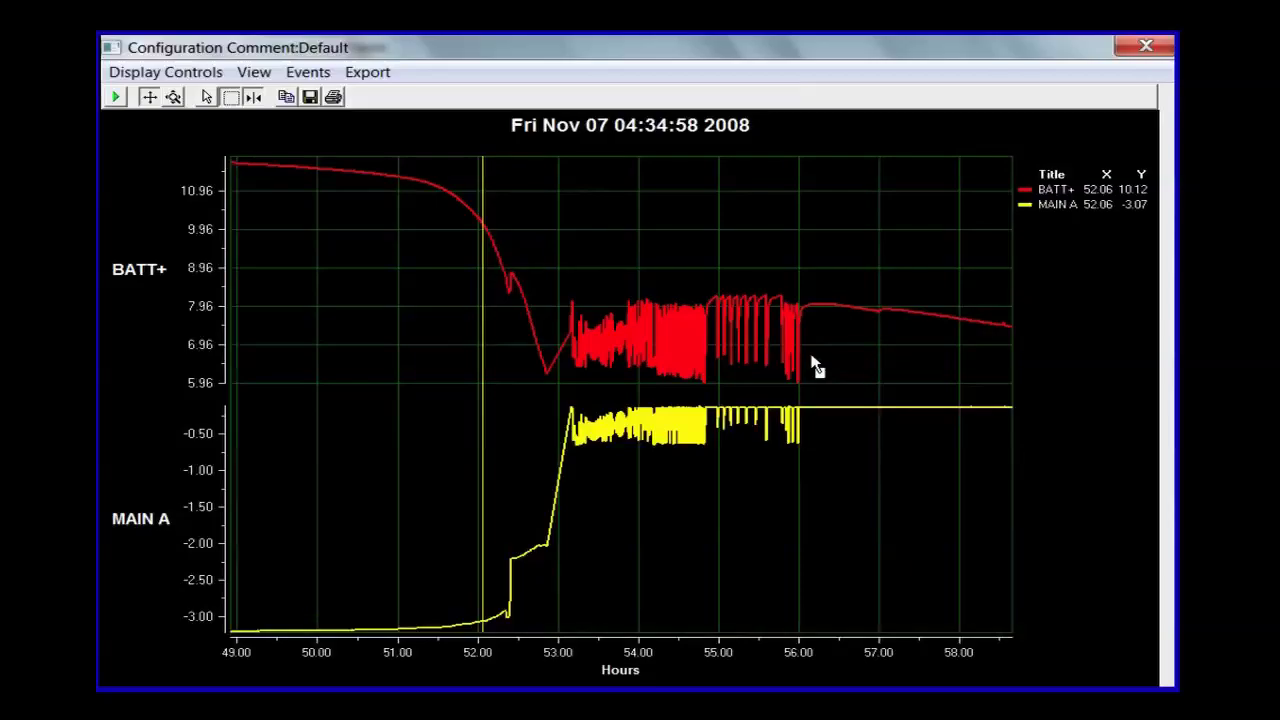
drag(830, 652, 522, 640)
drag(862, 665, 417, 646)
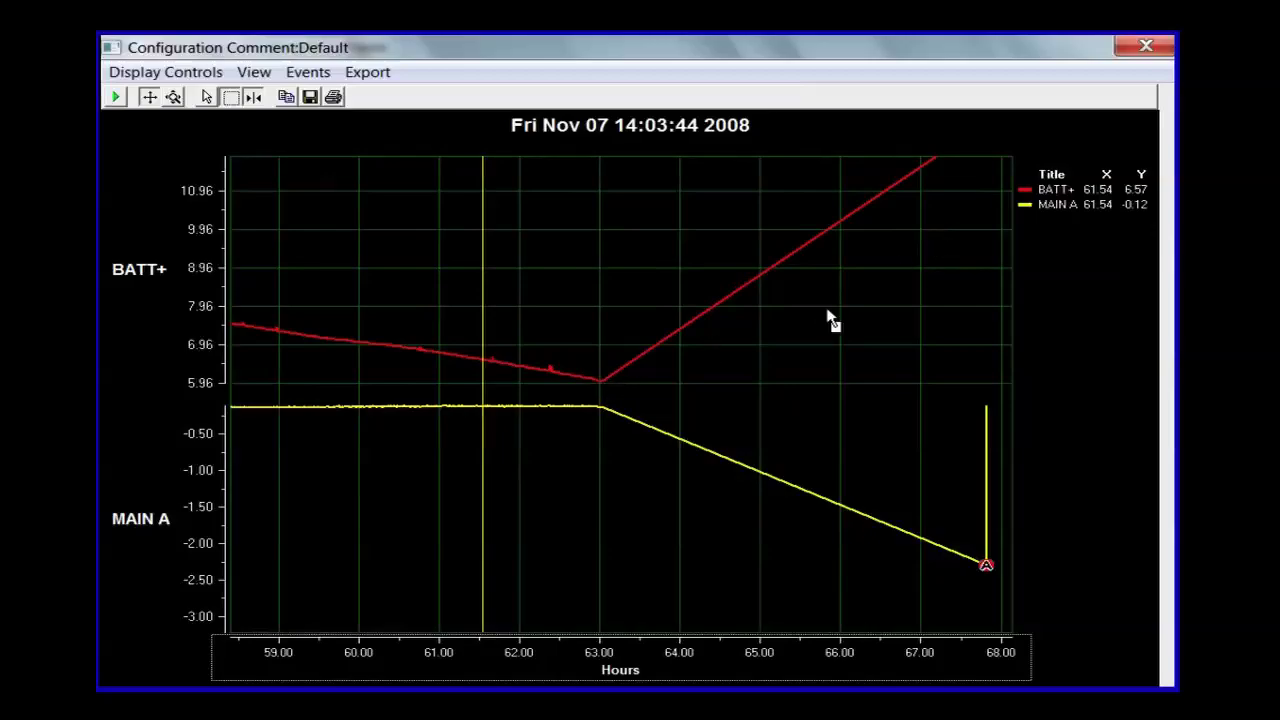
drag(752, 667, 620, 663)
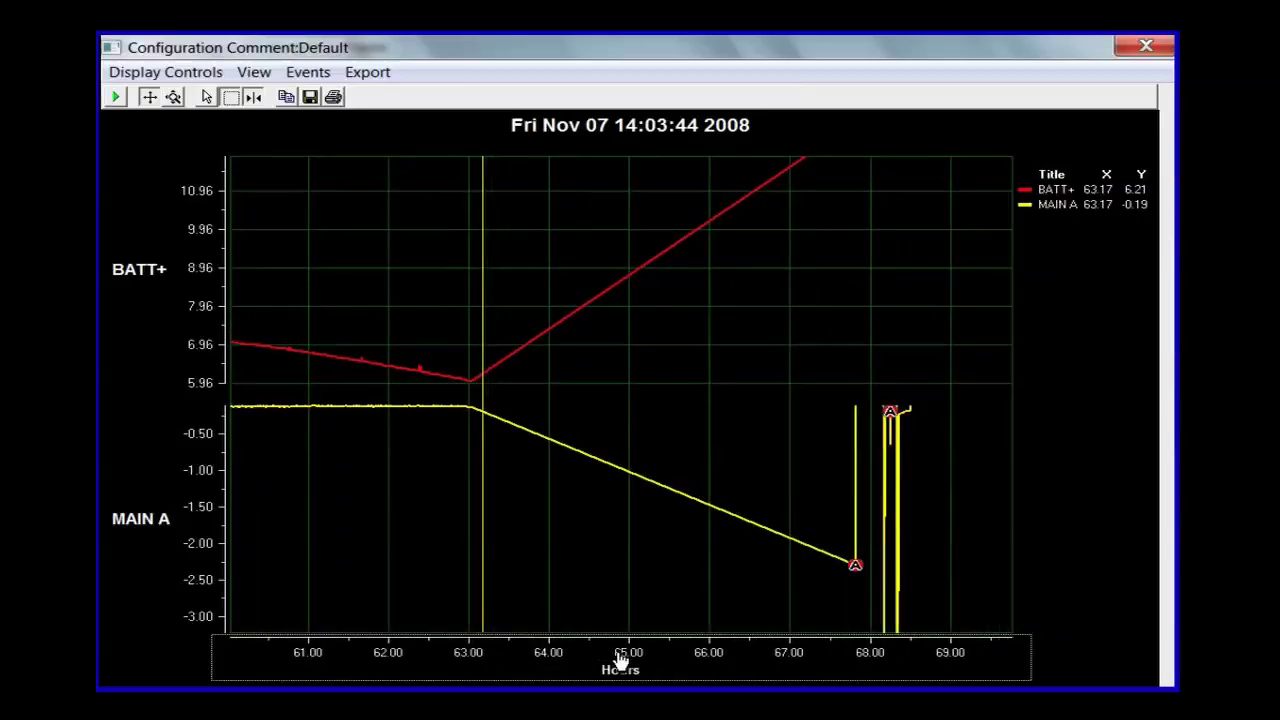
Show only the data points, with no connecting line, across the gap after hour 63
click(130, 72)
click(154, 120)
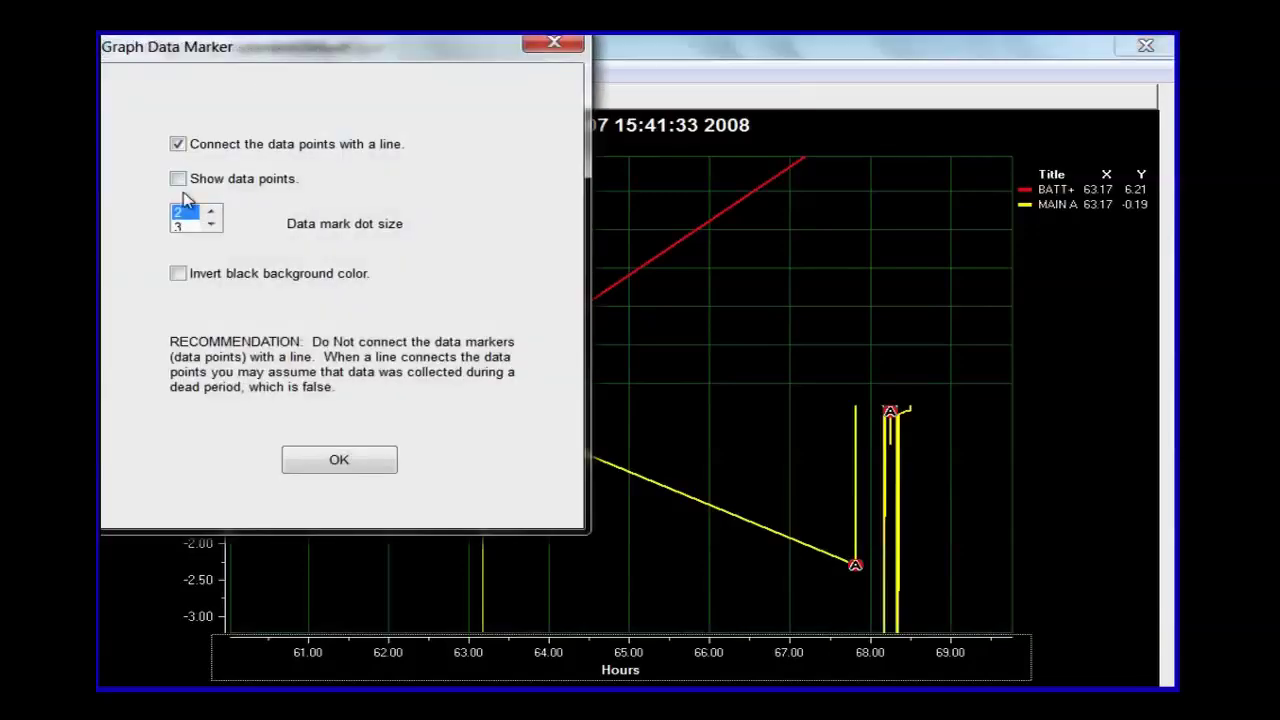
click(177, 178)
click(177, 143)
click(333, 462)
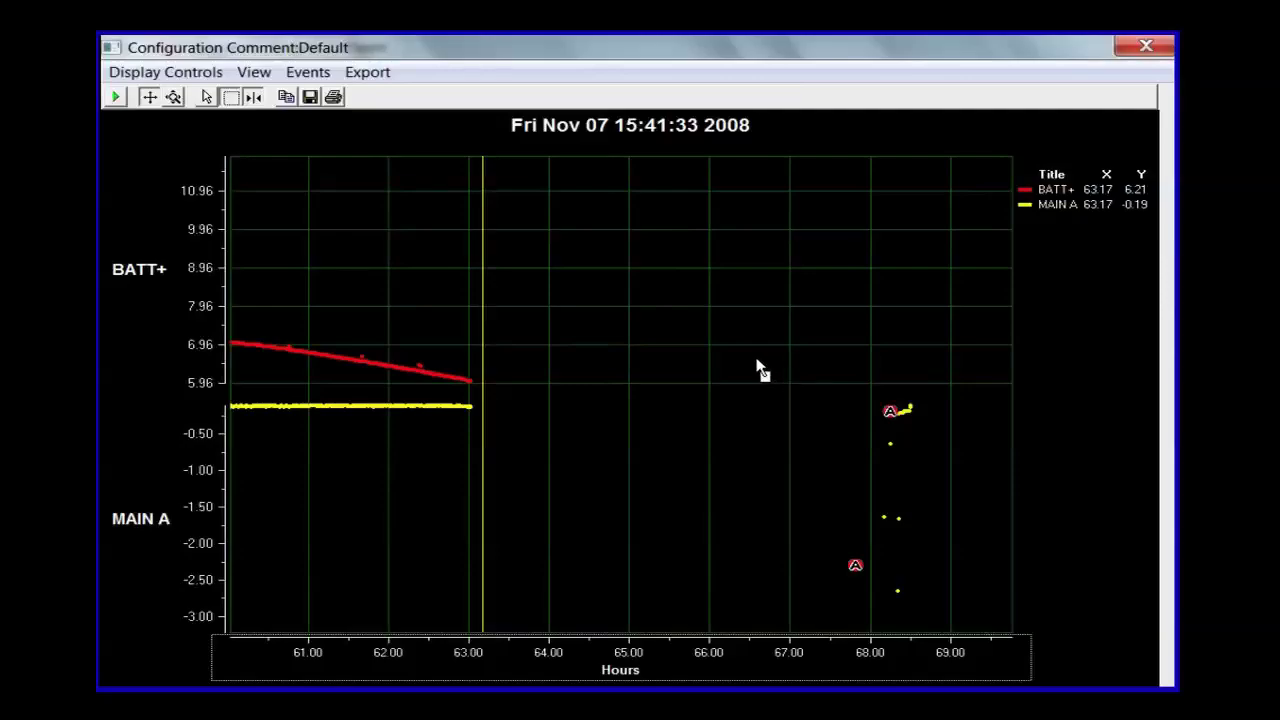
Reconnect the data points with a line, hide the data points, and restore the full time range
click(154, 72)
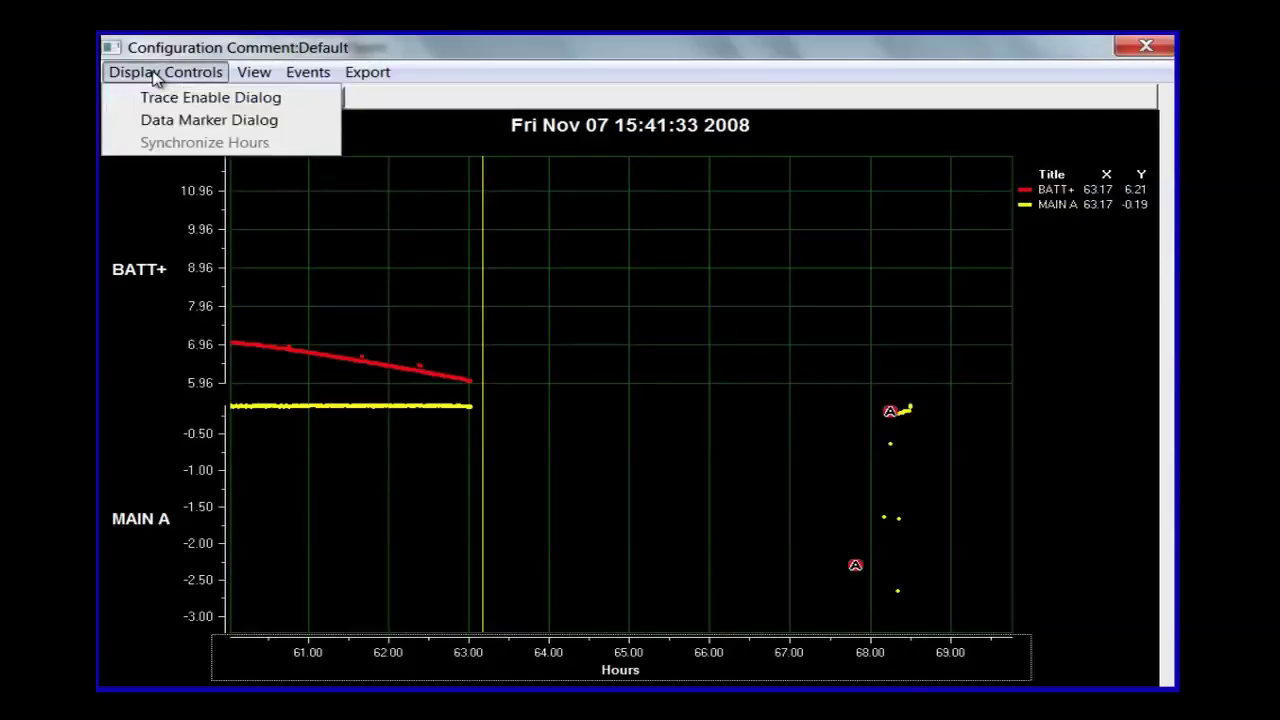
click(162, 120)
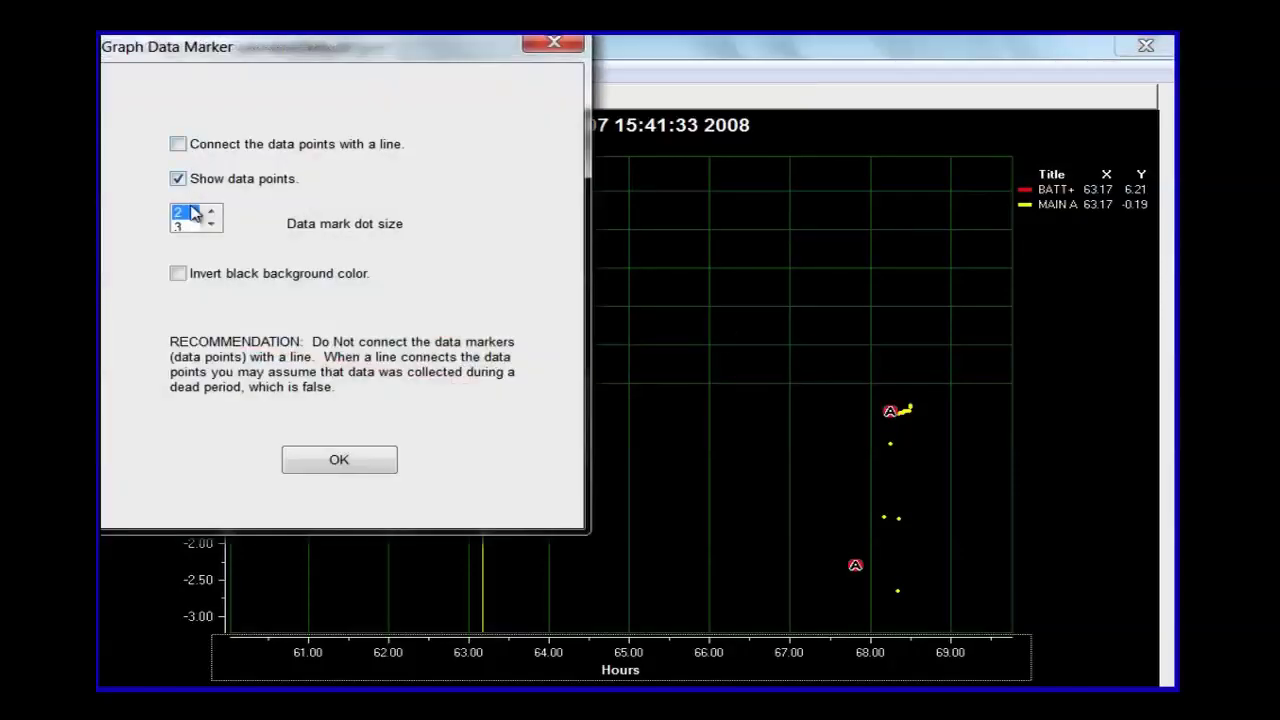
click(177, 146)
click(177, 178)
click(322, 467)
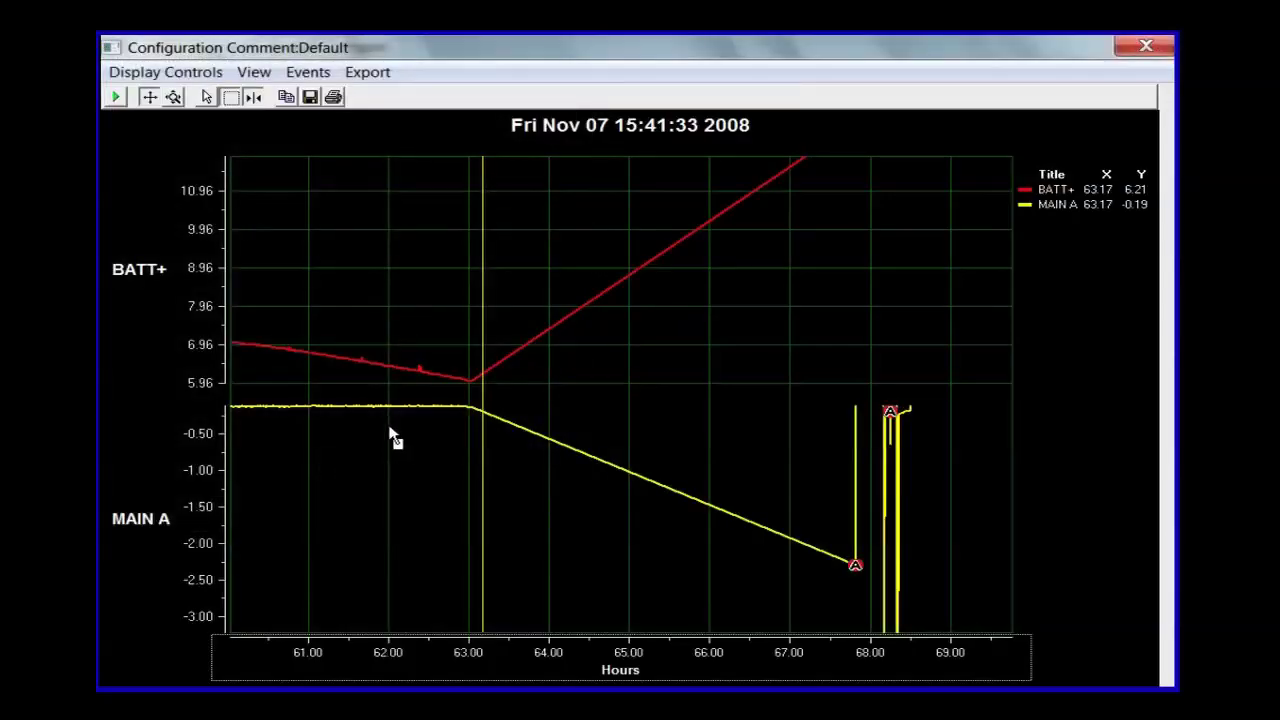
click(118, 98)
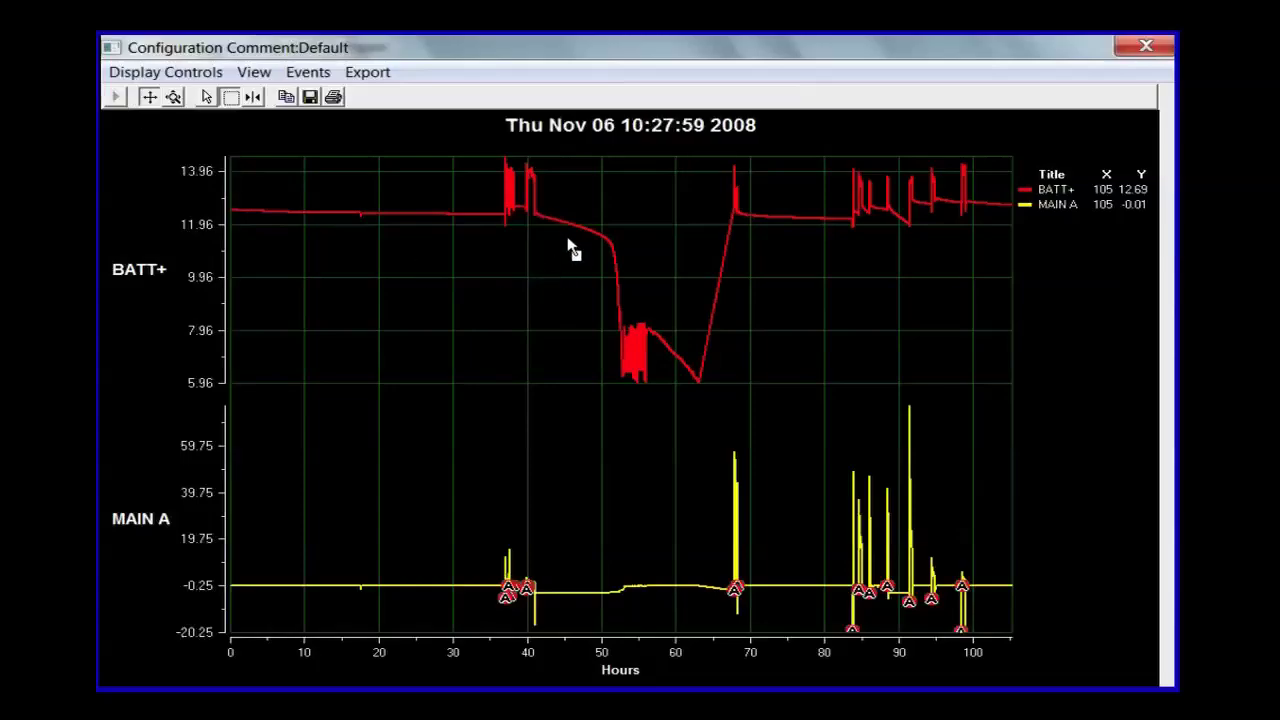